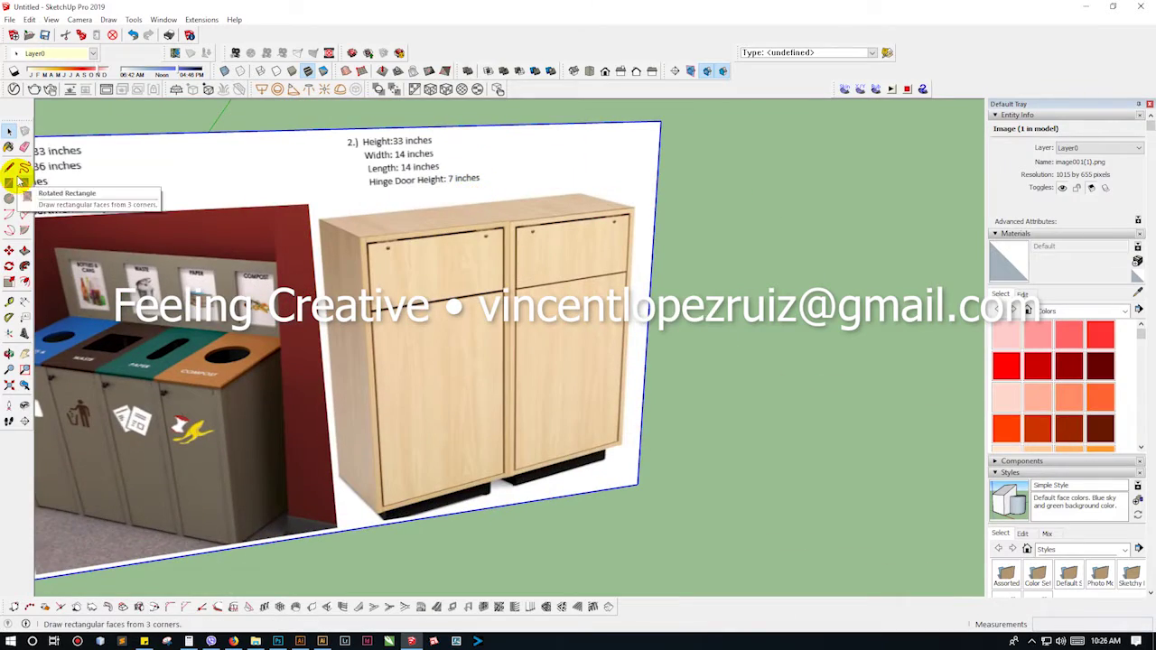
- Start a rectangle to block out the base of the trash bin
key("r")
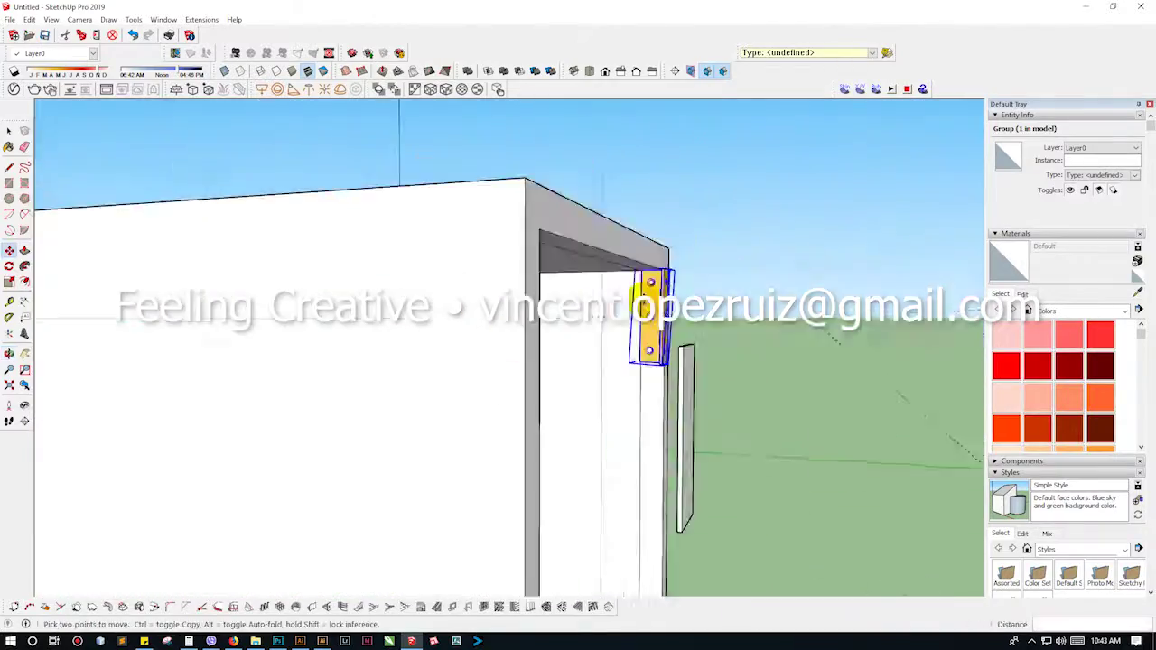
- Finish placing the hinge plate on the cabinet door and return to selection
left_click(7, 131)
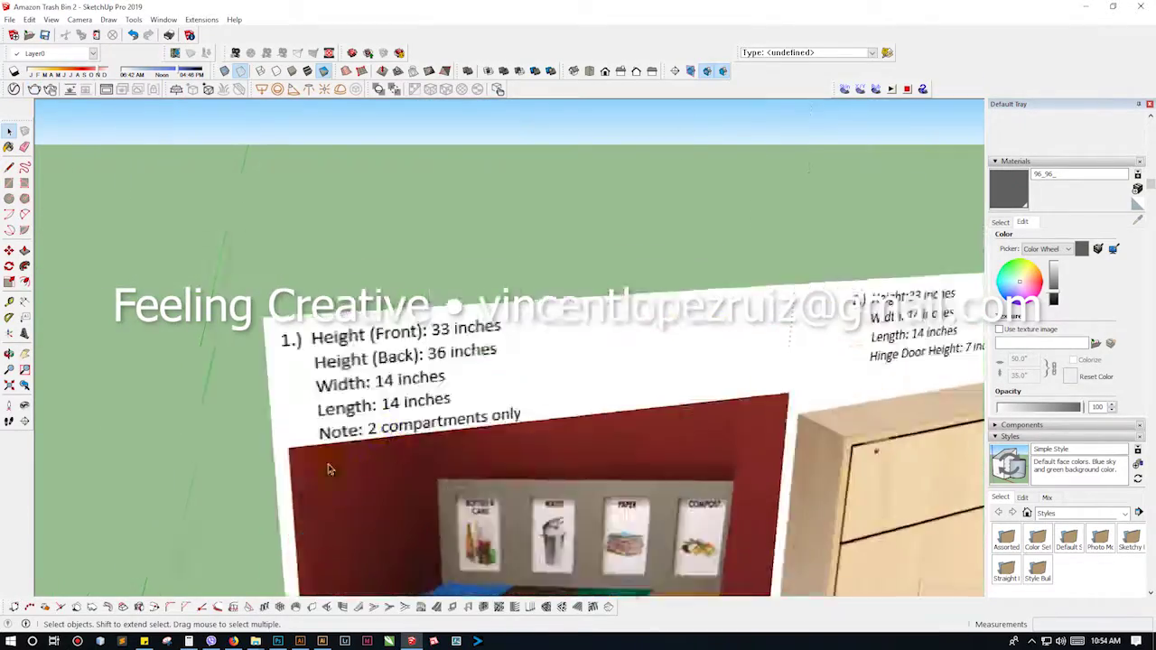
- Zoom in and out on the reference image to read the 36-inch back height note
scroll(334, 446, "down", 5)
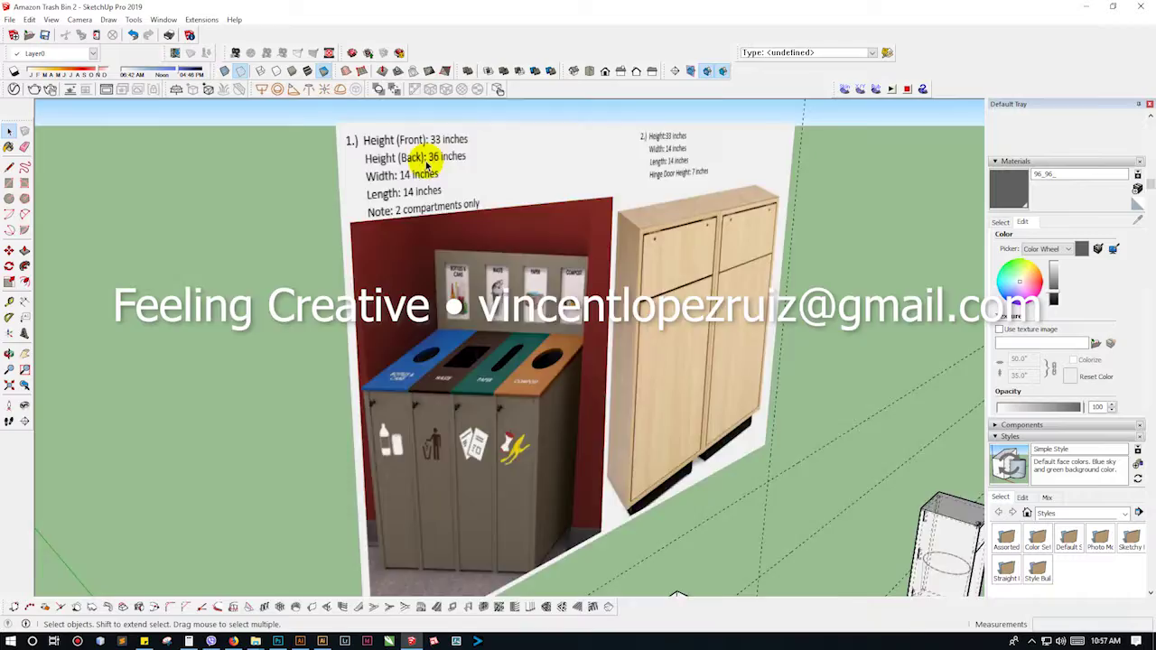
scroll(426, 165, "up", 2)
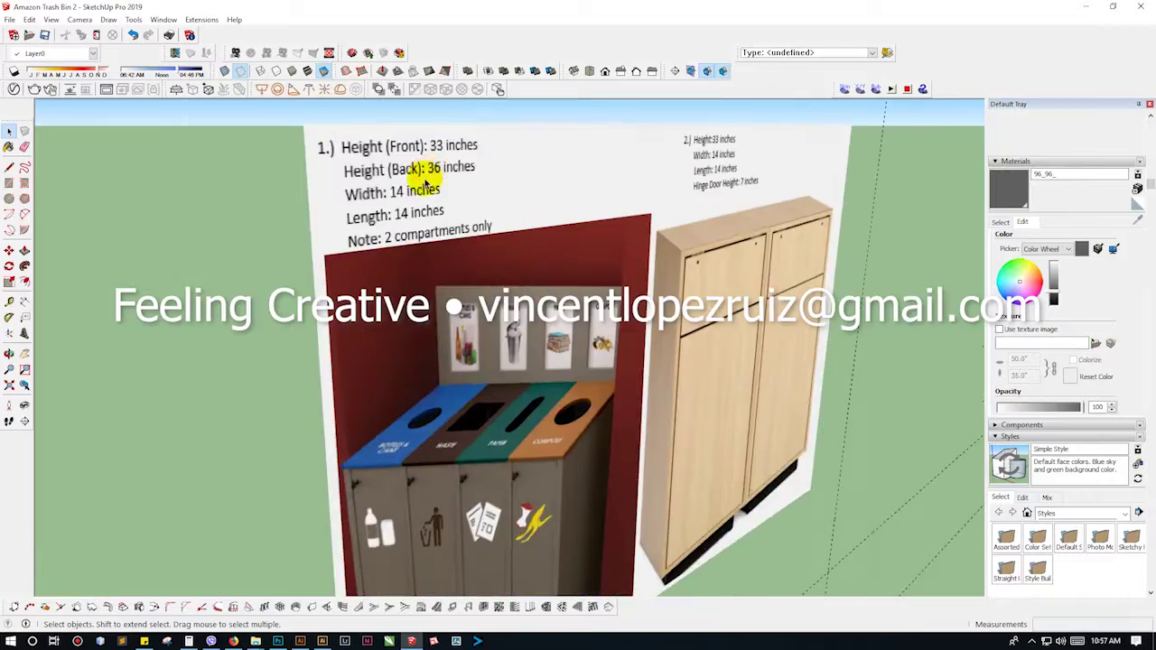
scroll(409, 144, "down", 5)
- Mark the 36-inch height point on the white box and push/pull its face
scroll(516, 201, "up", 5)
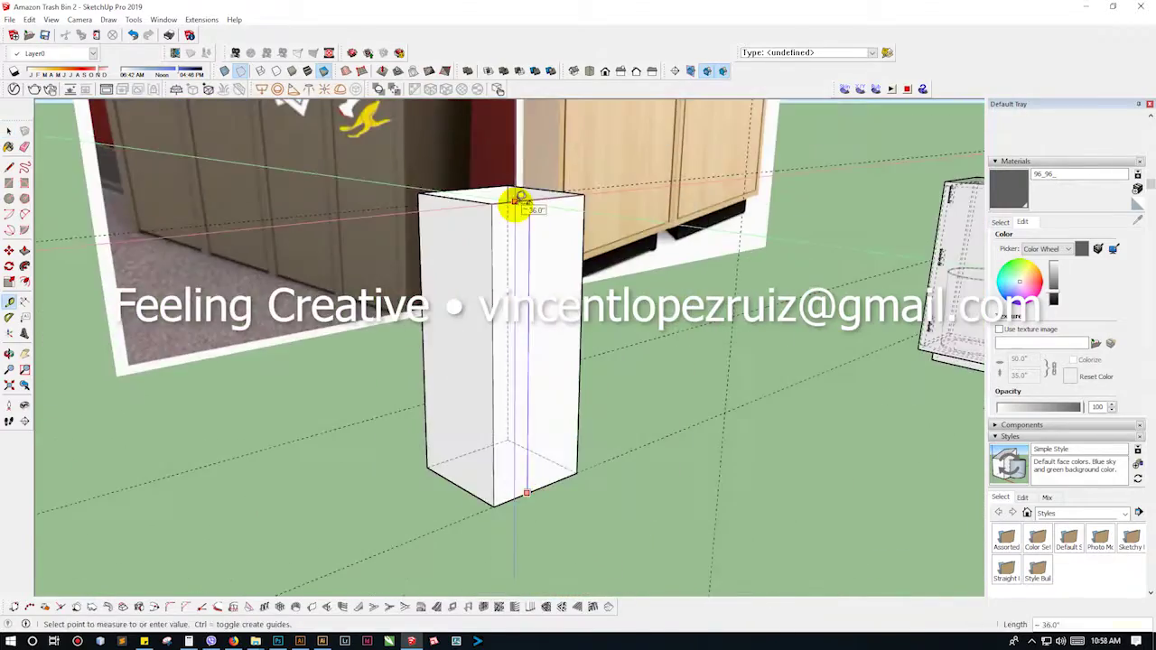
left_click(11, 184)
scroll(534, 323, "down", 5)
key("p")
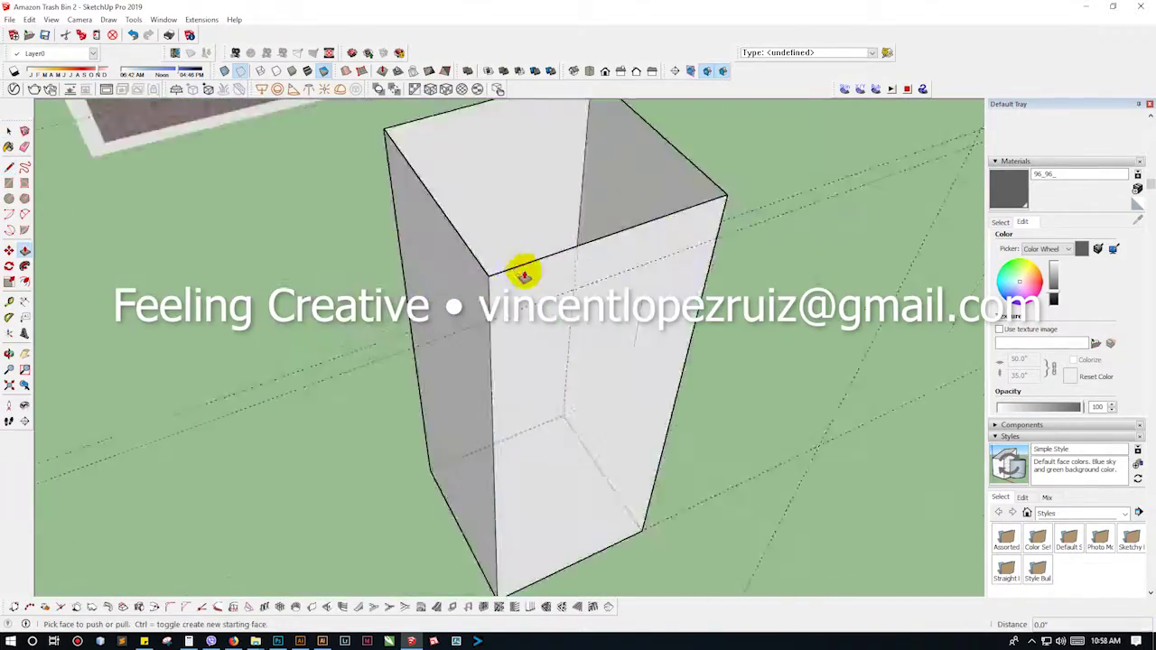
scroll(524, 266, "up", 2)
scroll(542, 208, "down", 4)
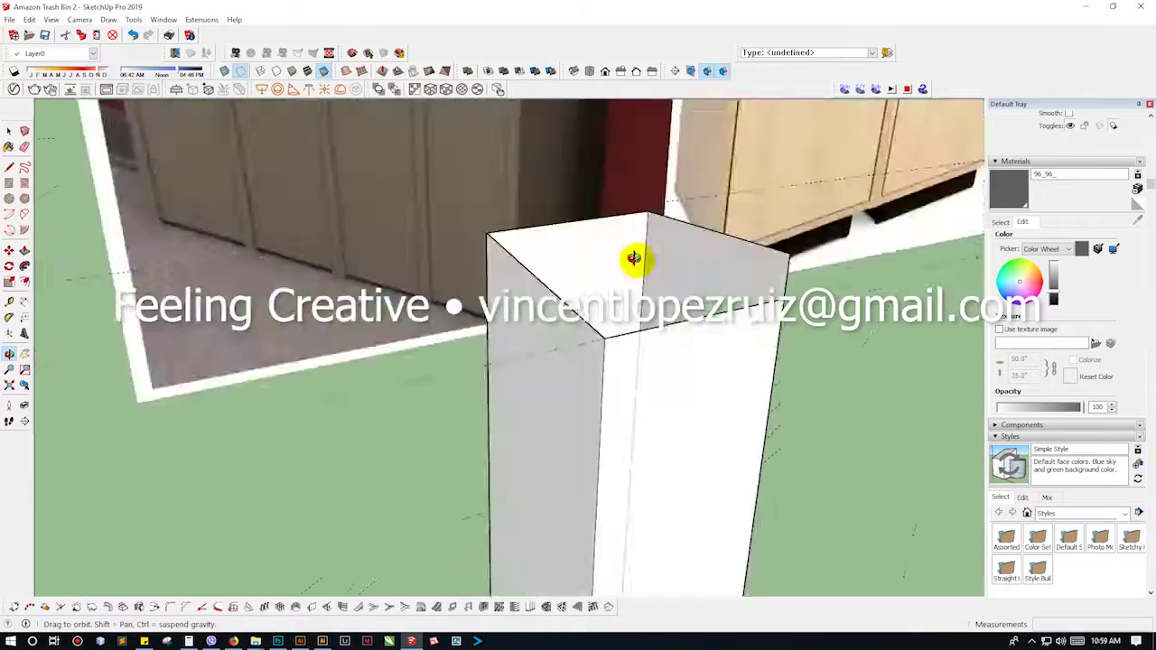
key("space")
- Open the bin box's context options and view it from a level side angle
scroll(415, 230, "up", 6)
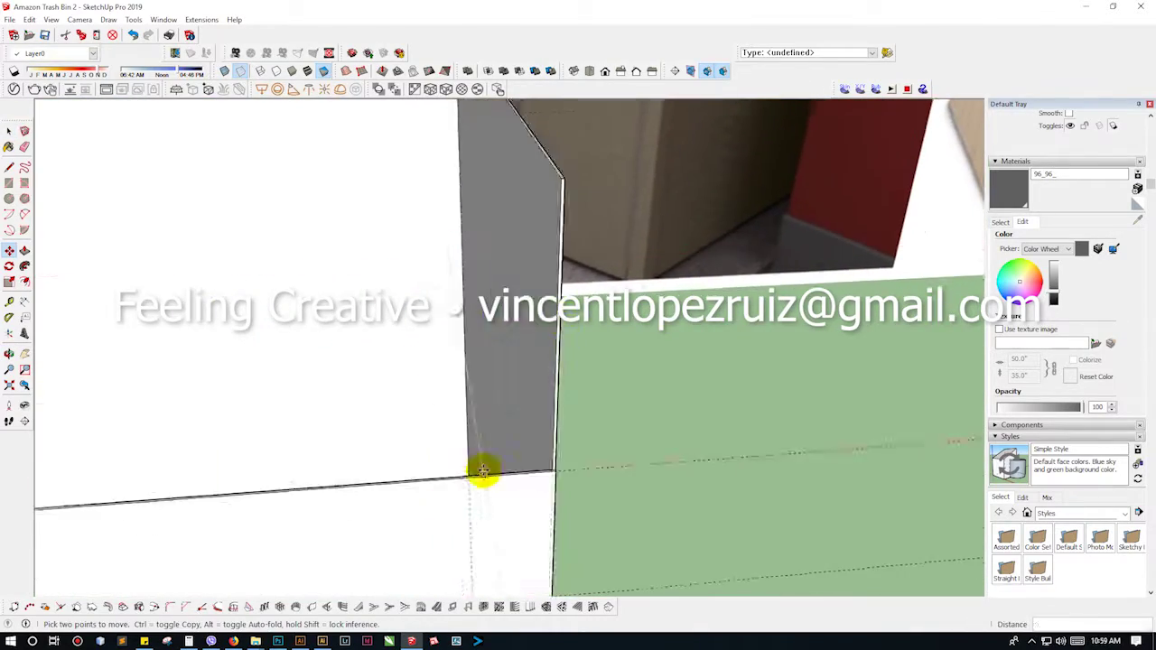
scroll(421, 338, "down", 3)
scroll(632, 289, "down", 3)
scroll(839, 250, "down", 3)
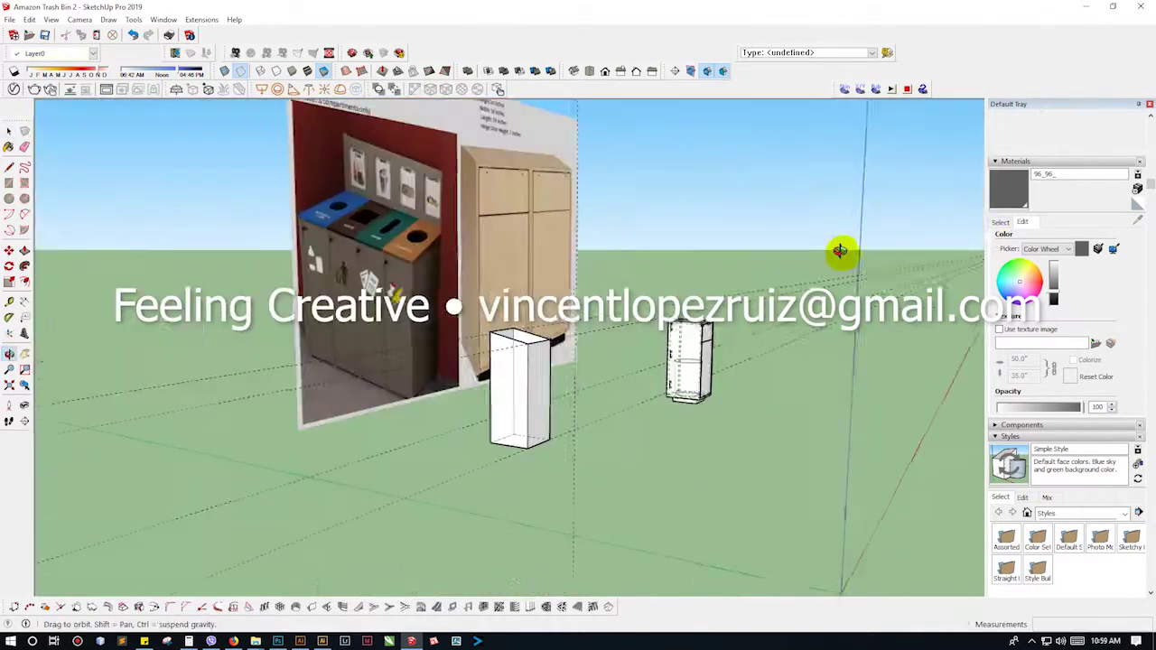
scroll(486, 298, "up", 5)
scroll(488, 302, "up", 5)
scroll(340, 177, "down", 3)
scroll(826, 413, "down", 3)
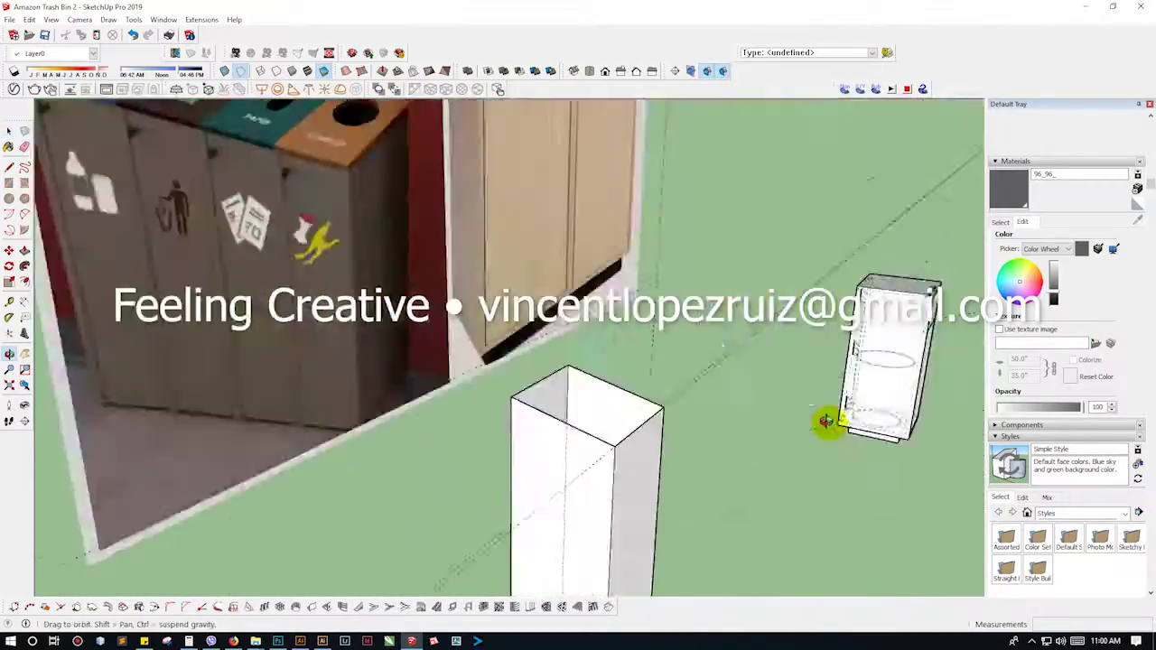
scroll(542, 425, "up", 4)
right_click(545, 424)
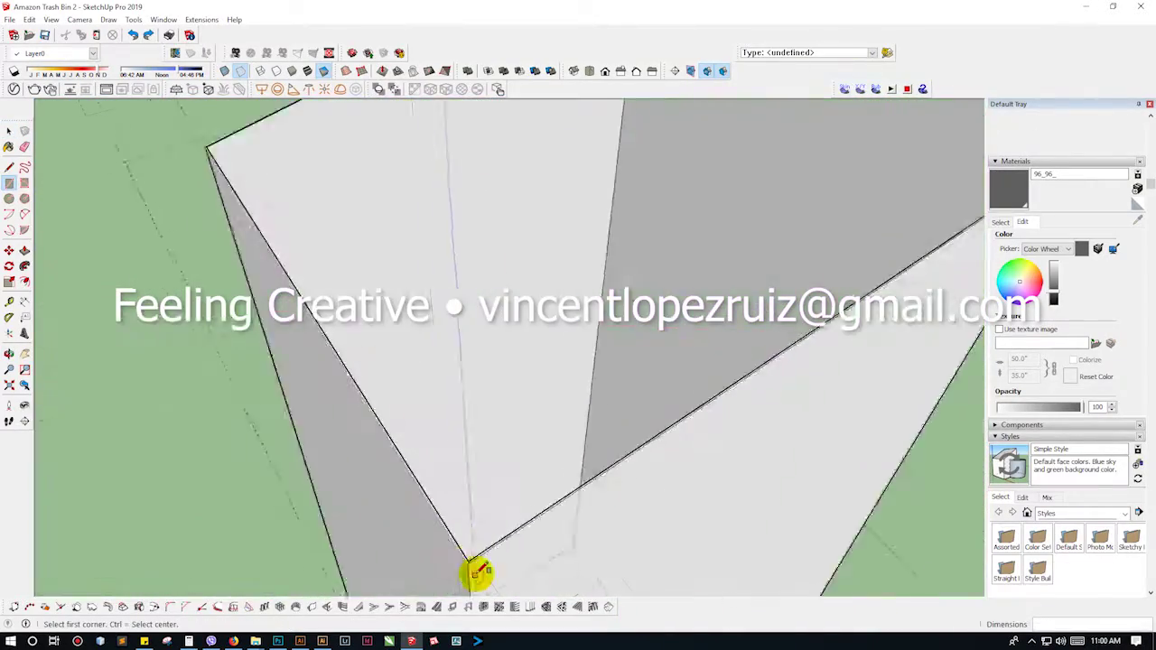
middle_click_drag(476, 574, 495, 488)
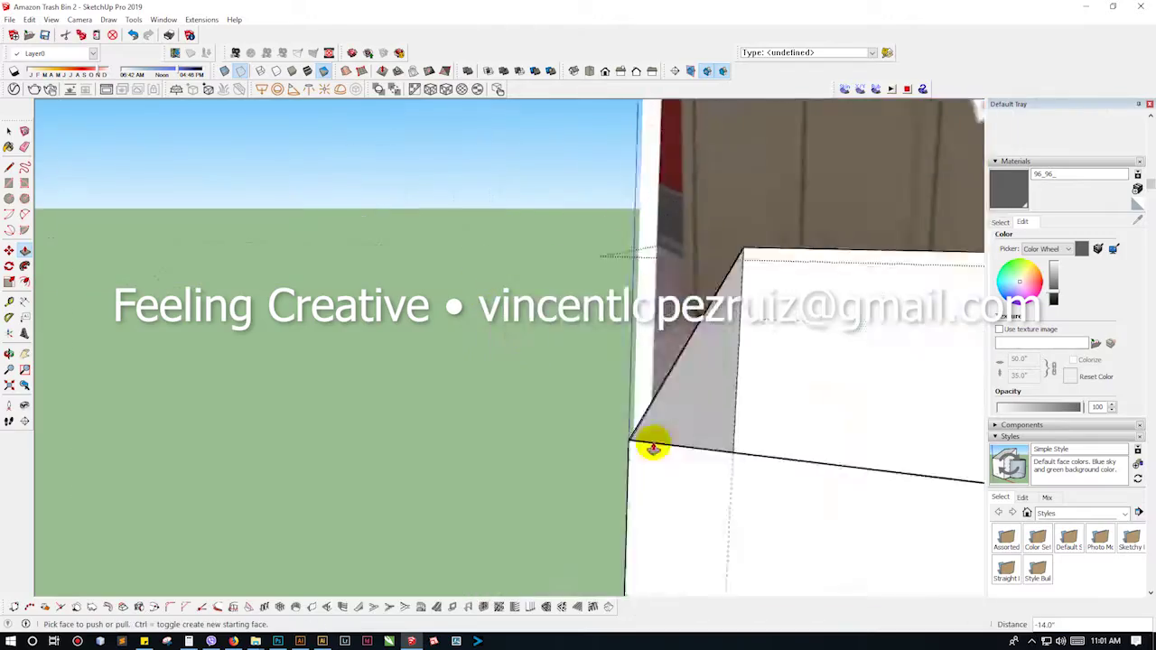
mouse_move(652, 448)
middle_mouse_down()
mouse_move(509, 488)
mouse_move(697, 504)
mouse_move(413, 470)
mouse_move(595, 182)
middle_mouse_up()
- Draw a rectangle on the sloped box top to shape the wedge lid
key("r")
left_click(595, 182)
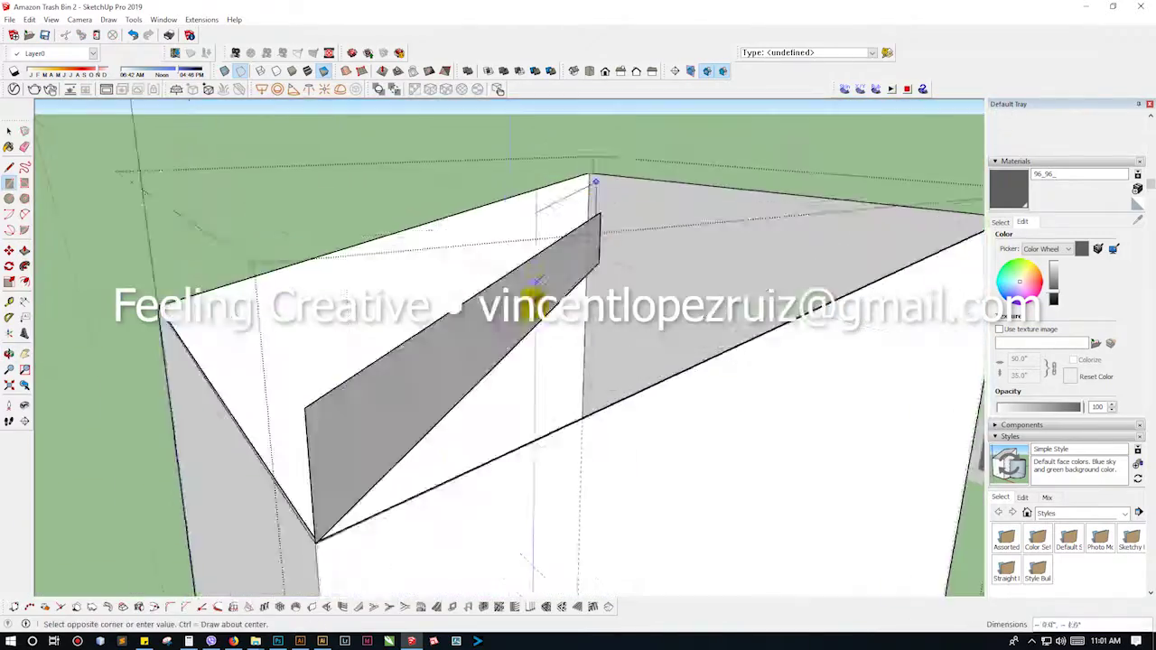
scroll(529, 271, "up", 5)
scroll(560, 361, "up", 3)
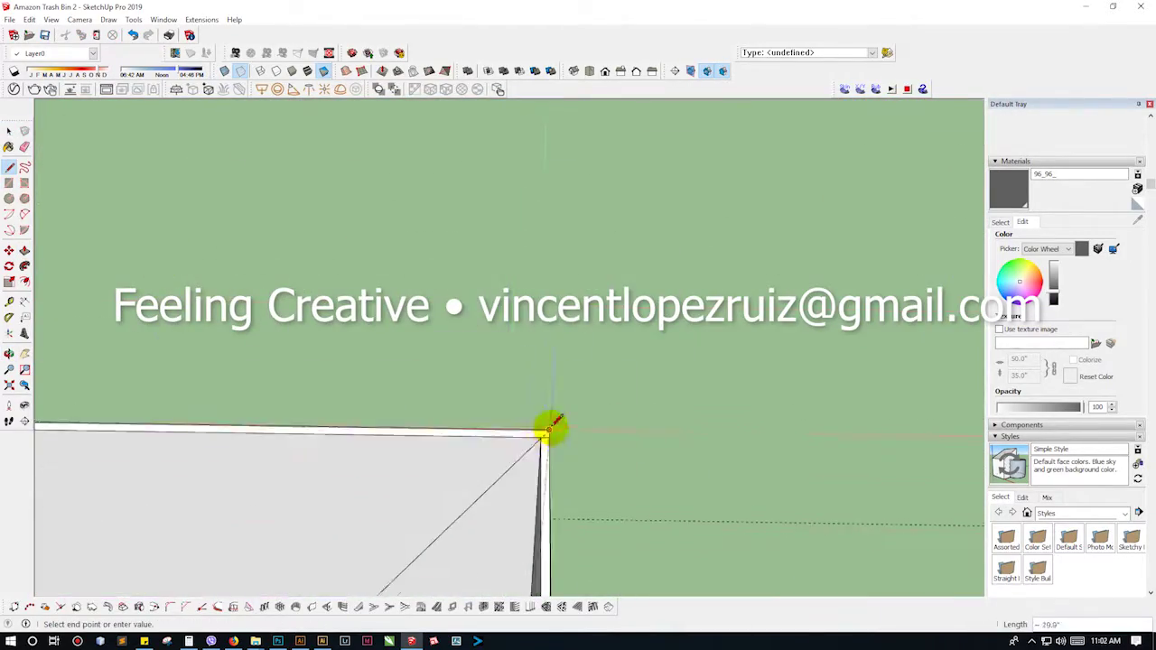
middle_click_drag(548, 425, 250, 222)
key("space")
scroll(256, 445, "up", 3)
scroll(614, 315, "down", 3)
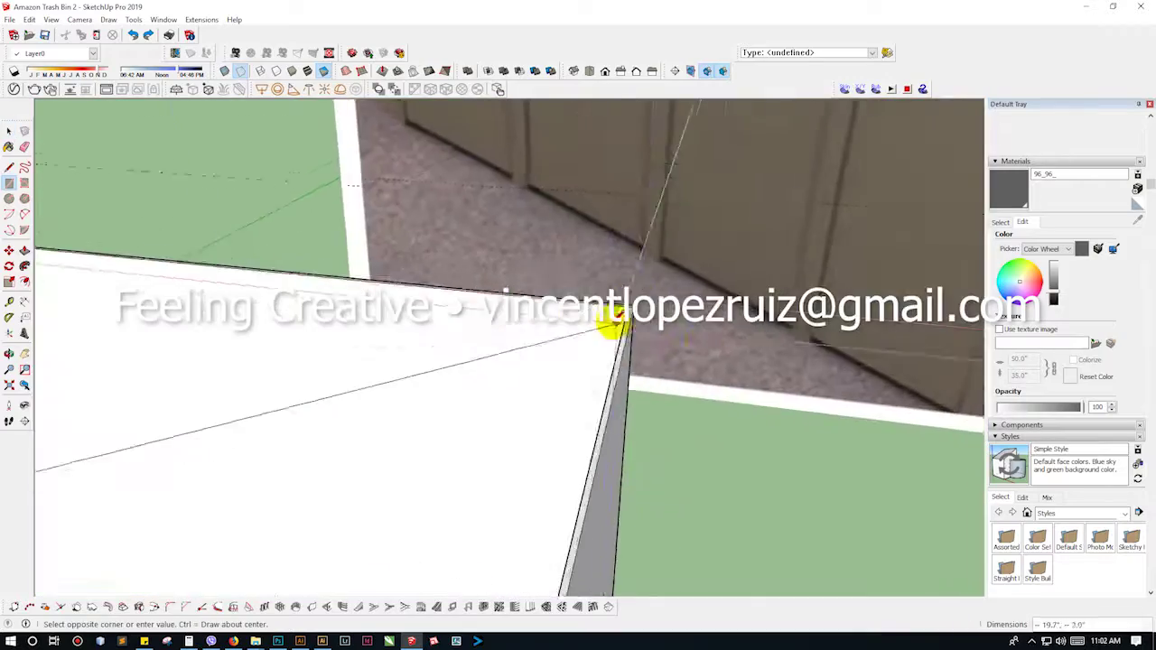
scroll(665, 434, "down", 3)
scroll(124, 478, "up", 3)
scroll(544, 397, "down", 4)
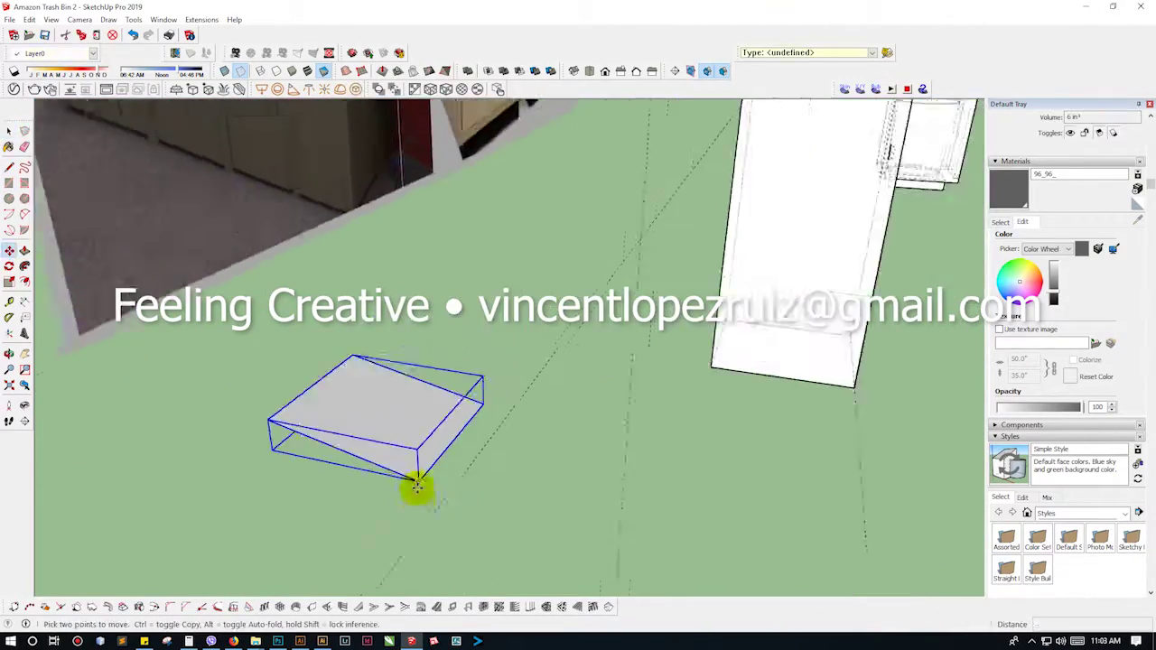
- Move and scale the wedge lid piece toward the box's top edge
scroll(671, 201, "up", 5)
scroll(479, 283, "down", 5)
middle_click_drag(479, 284, 62, 337)
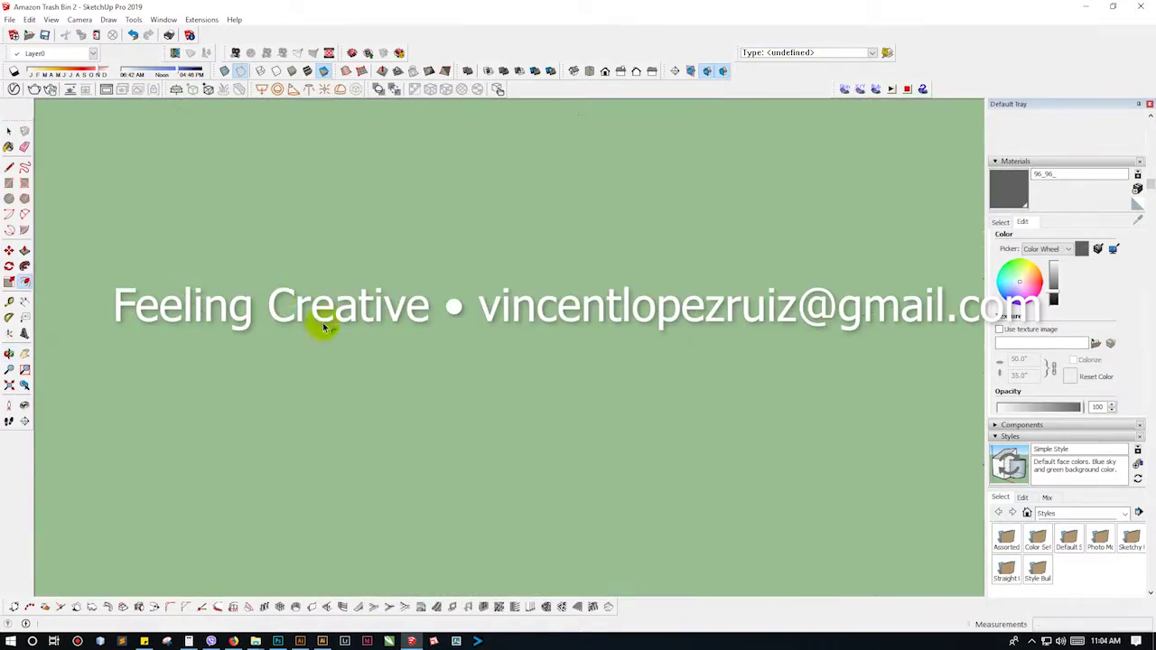
scroll(323, 328, "down", 3)
mouse_move(259, 262)
middle_mouse_down()
mouse_move(331, 283)
mouse_move(39, 245)
middle_mouse_up()
key("m")
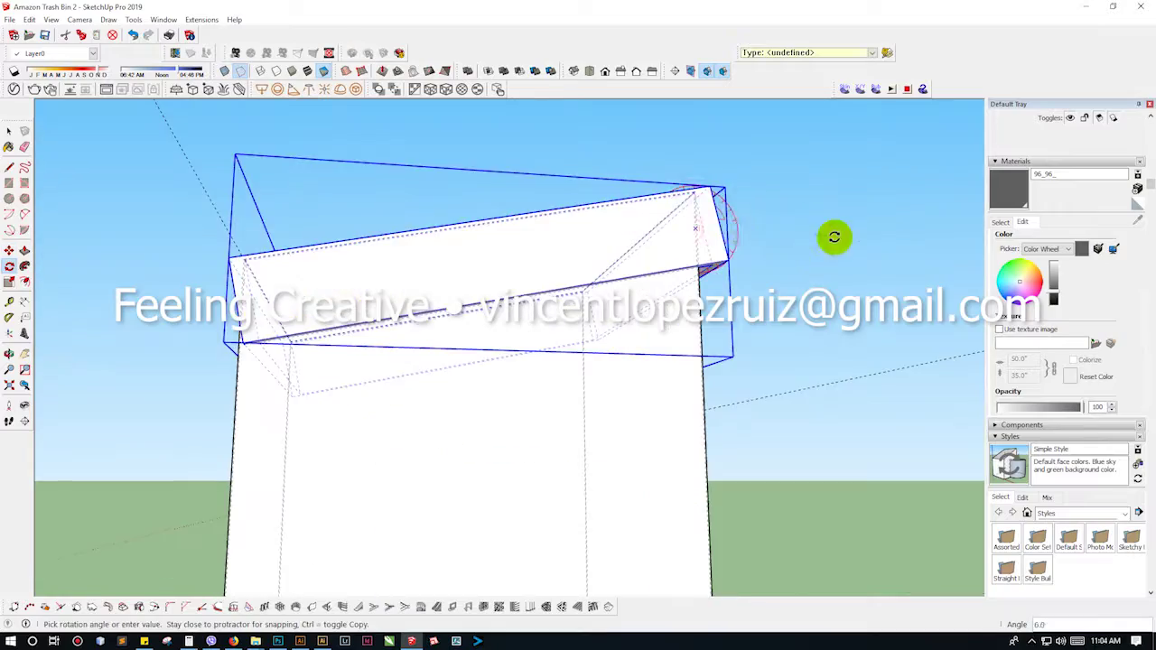
key("s")
mouse_move(843, 242)
middle_mouse_down()
mouse_move(292, 237)
mouse_move(150, 380)
middle_mouse_up()
scroll(639, 283, "up", 5)
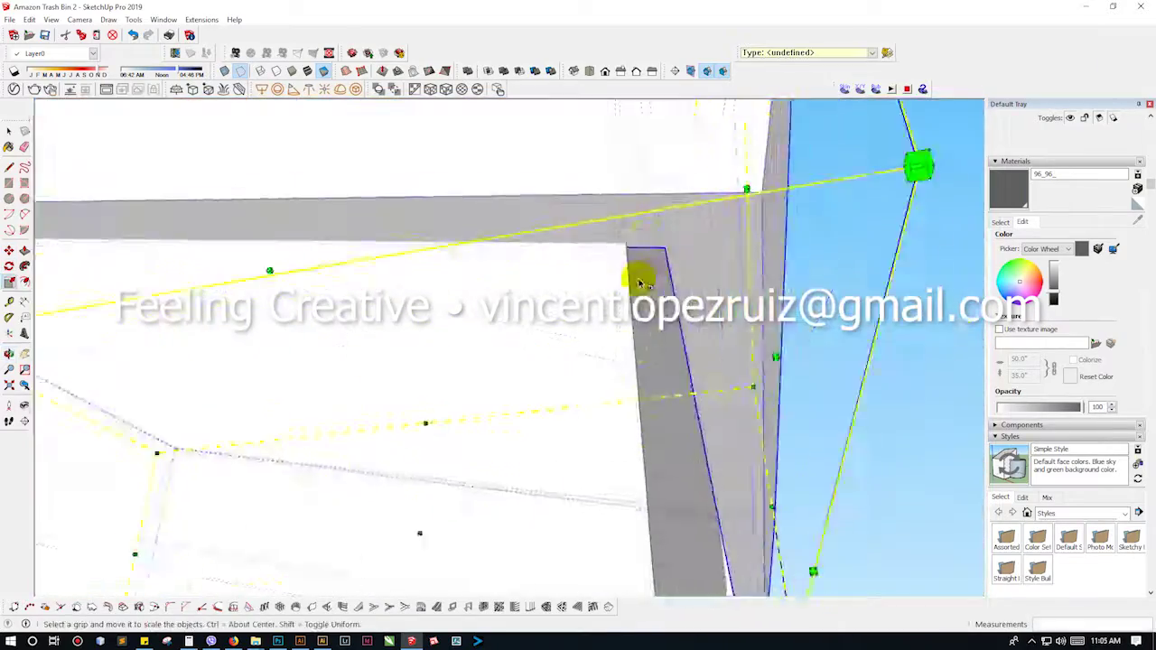
- Measure from the lid edge to size the thin lid slab
left_click(256, 181)
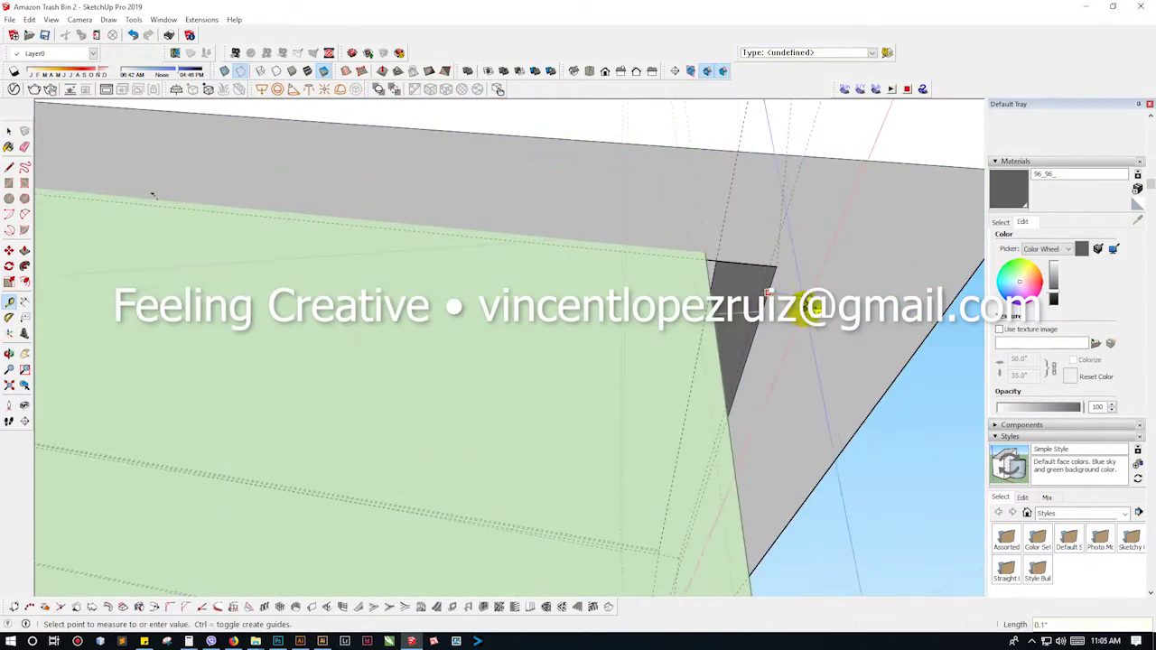
middle_click_drag(589, 313, 516, 289)
key("space")
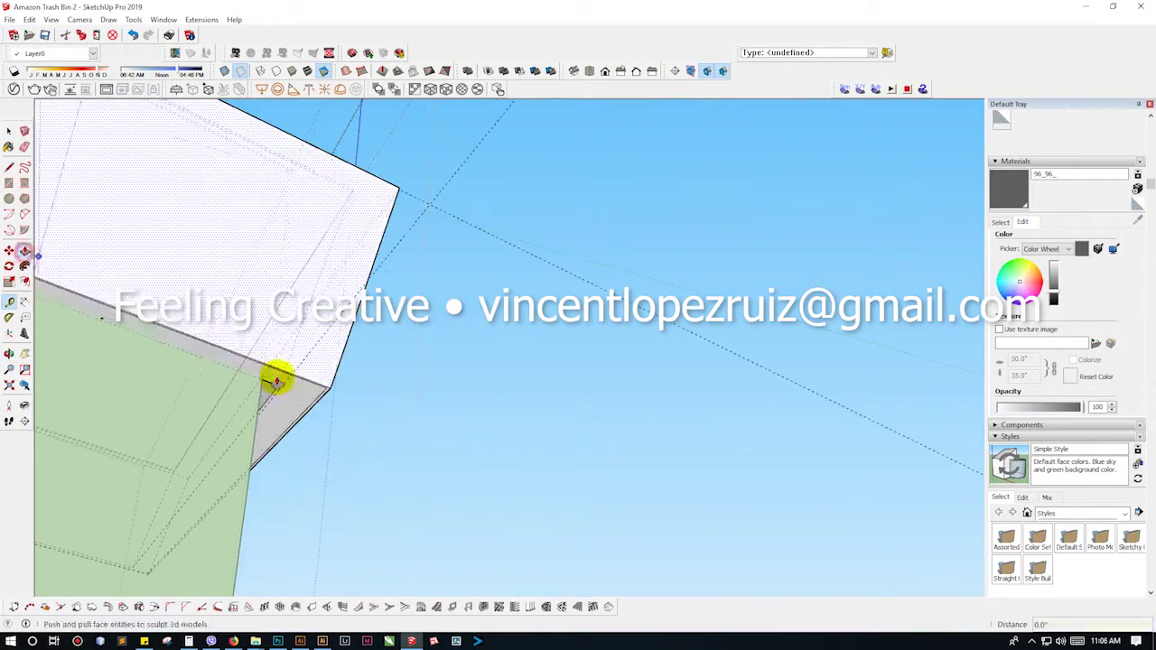
mouse_move(276, 379)
middle_mouse_down()
mouse_move(382, 292)
mouse_move(271, 356)
mouse_move(243, 551)
middle_mouse_up()
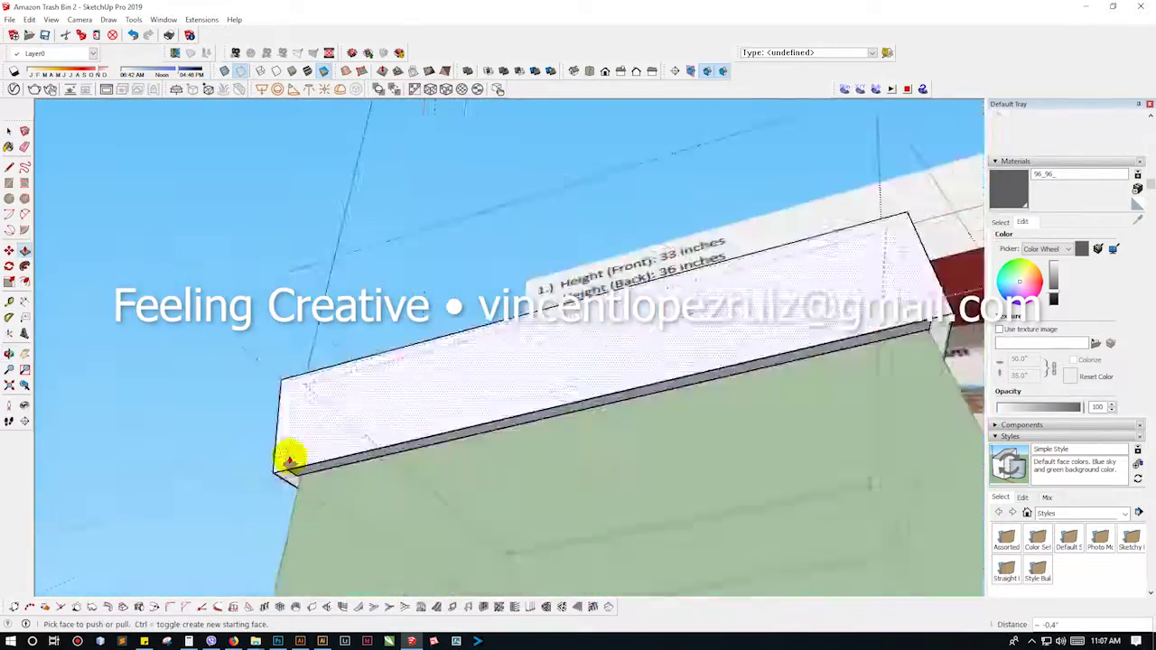
key("space")
mouse_move(289, 461)
middle_mouse_down()
mouse_move(400, 343)
mouse_move(446, 451)
mouse_move(95, 287)
middle_mouse_up()
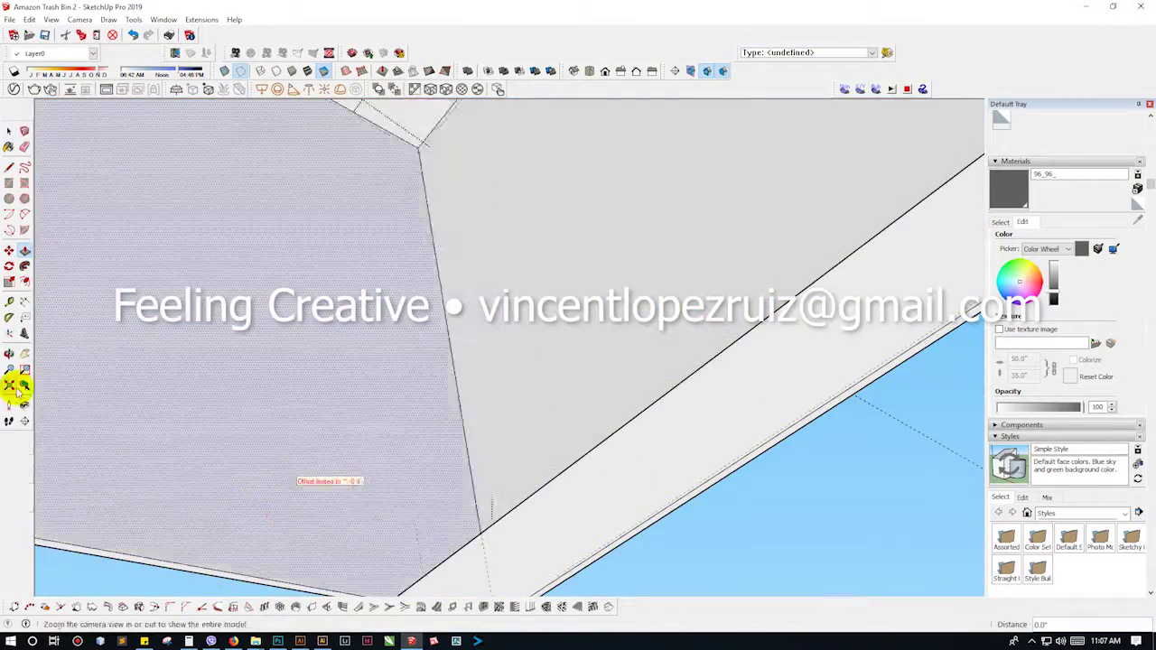
- Look around and orbit to check the tilted lid's fit on the box top
left_click(24, 404)
left_click_drag(407, 362, 652, 465)
mouse_move(271, 449)
middle_mouse_down()
mouse_move(362, 408)
mouse_move(529, 439)
middle_mouse_up()
left_click(9, 404)
left_click_drag(271, 415, 406, 423)
key("space")
mouse_move(407, 422)
middle_mouse_down()
mouse_move(599, 160)
mouse_move(705, 335)
mouse_move(518, 261)
mouse_move(443, 281)
mouse_move(366, 330)
mouse_move(413, 439)
mouse_move(437, 446)
middle_mouse_up()
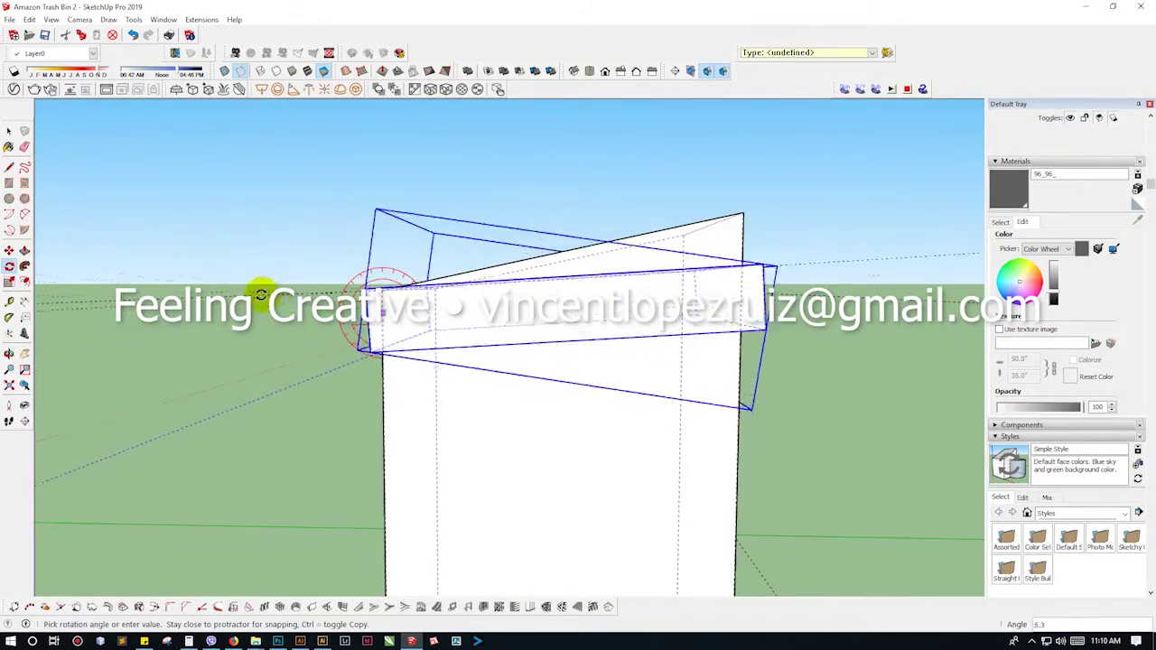
- Scale, push/pull and move the lid box to fit the bin top
left_click_drag(445, 313, 671, 196)
key("s")
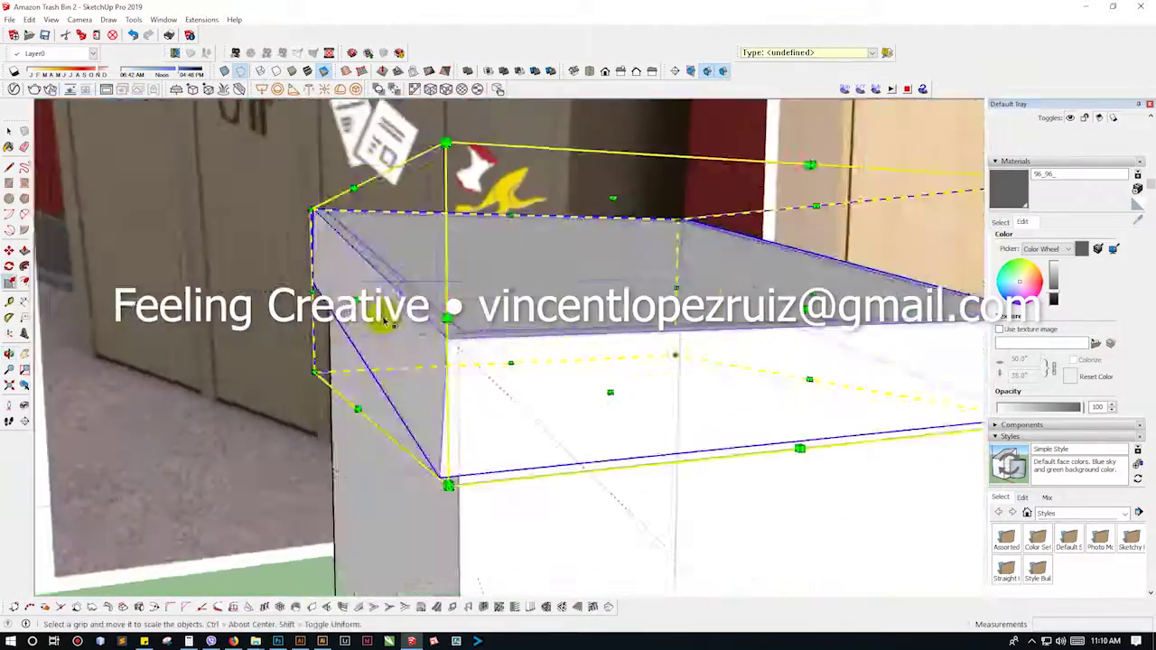
scroll(368, 277, "up", 3)
scroll(367, 276, "down", 3)
key("p")
scroll(759, 524, "up", 3)
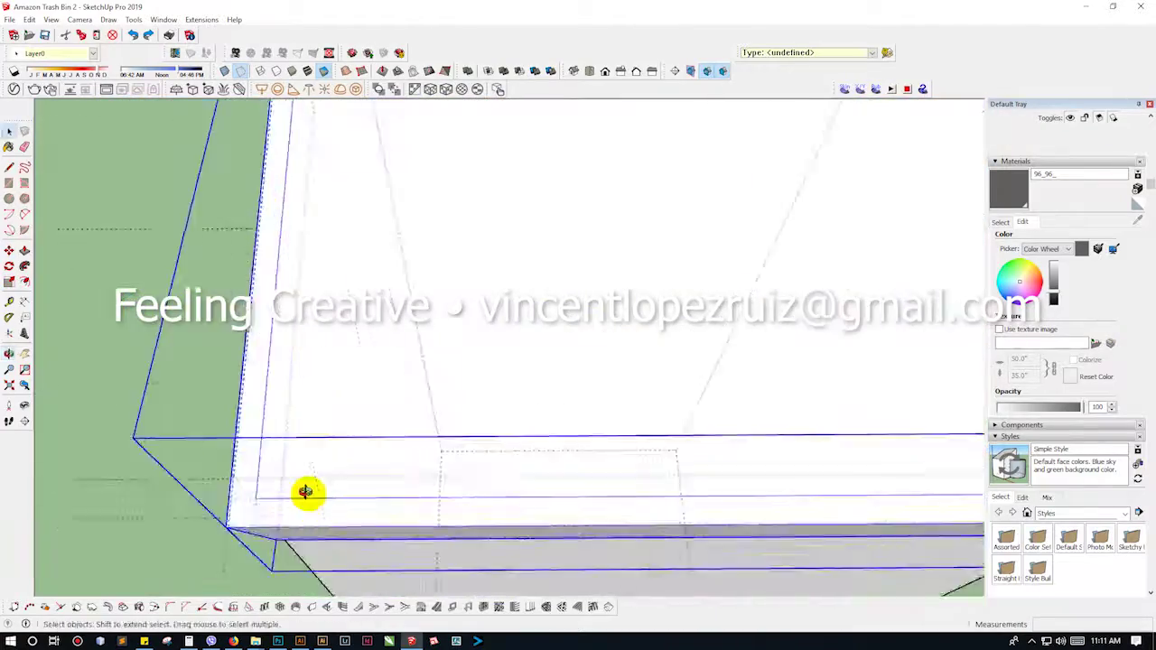
mouse_move(304, 491)
middle_mouse_down()
mouse_move(425, 328)
mouse_move(297, 289)
middle_mouse_up()
key("m")
scroll(198, 307, "up", 2)
middle_click_drag(199, 308, 687, 221)
key("s")
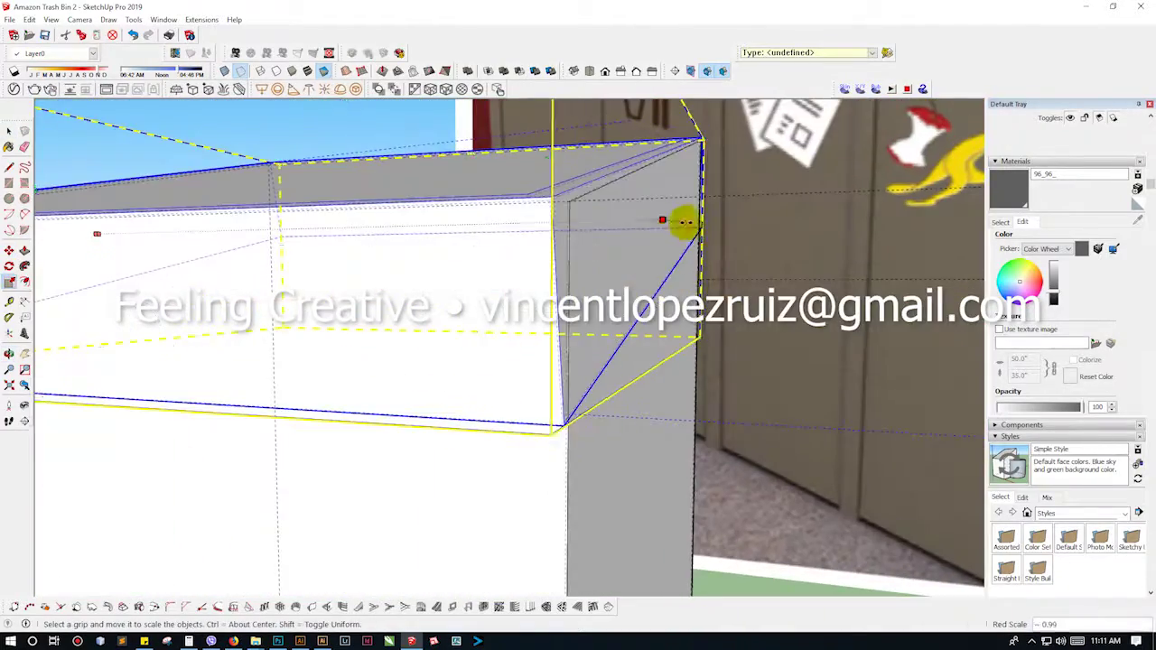
middle_click_drag(739, 400, 589, 348)
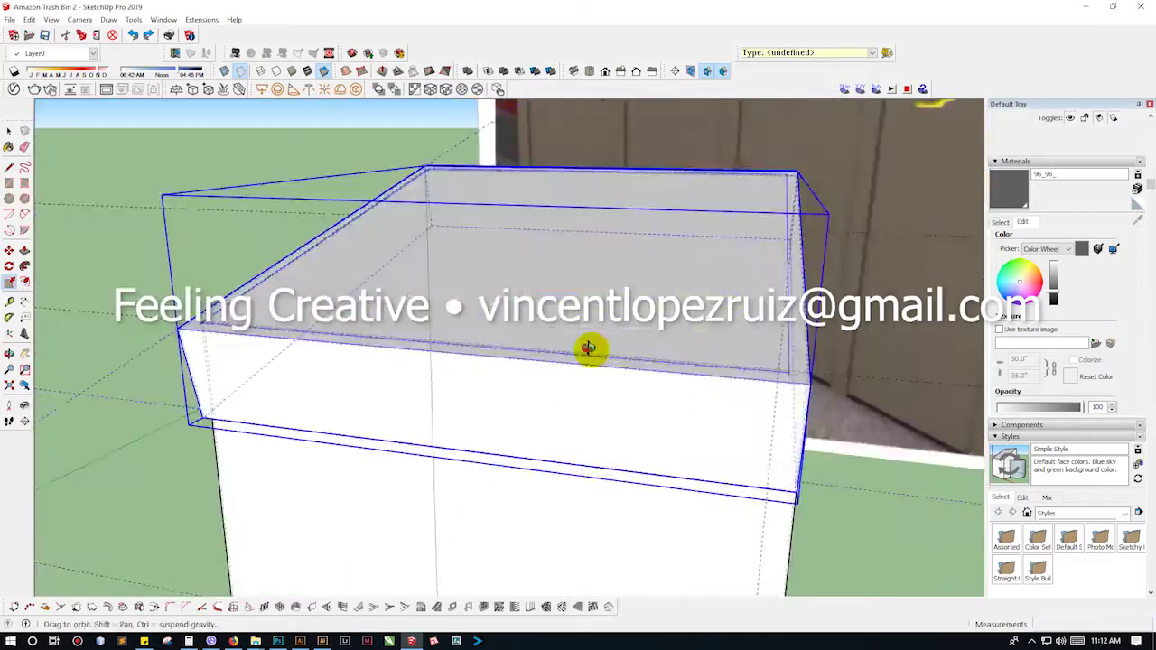
scroll(855, 276, "down", 5)
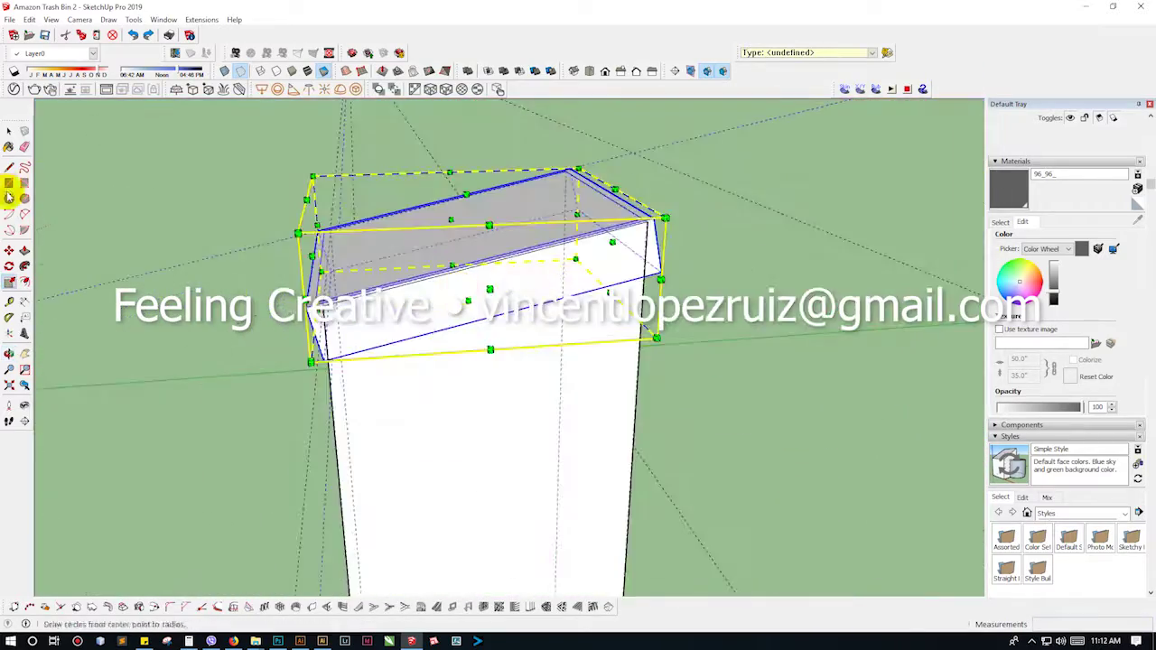
- Move the lid box into place and paint the bin body with Color D07
left_click(336, 333)
middle_click_drag(214, 454, 232, 297)
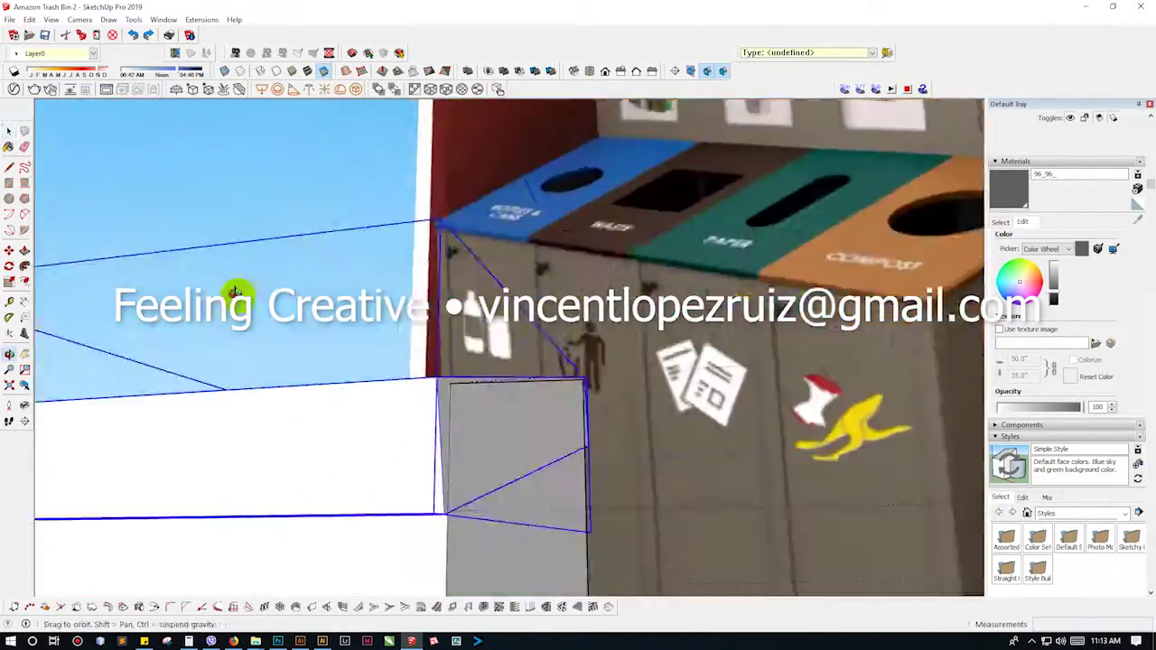
key("m")
scroll(483, 449, "down", 5)
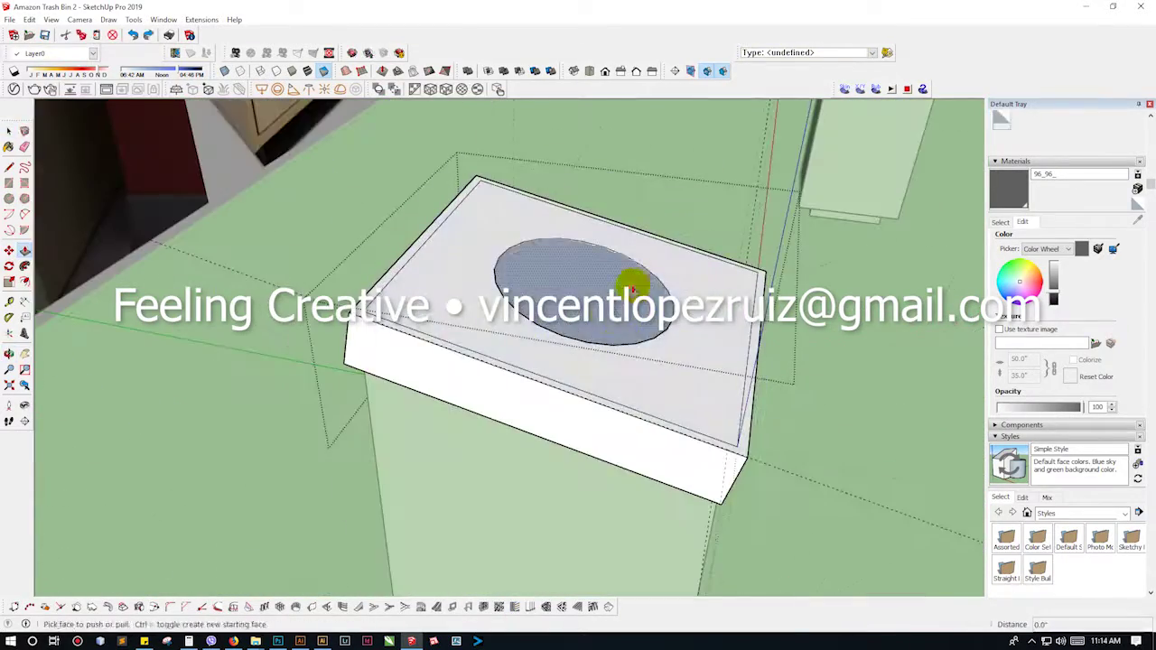
scroll(555, 268, "up", 5)
scroll(361, 265, "down", 2)
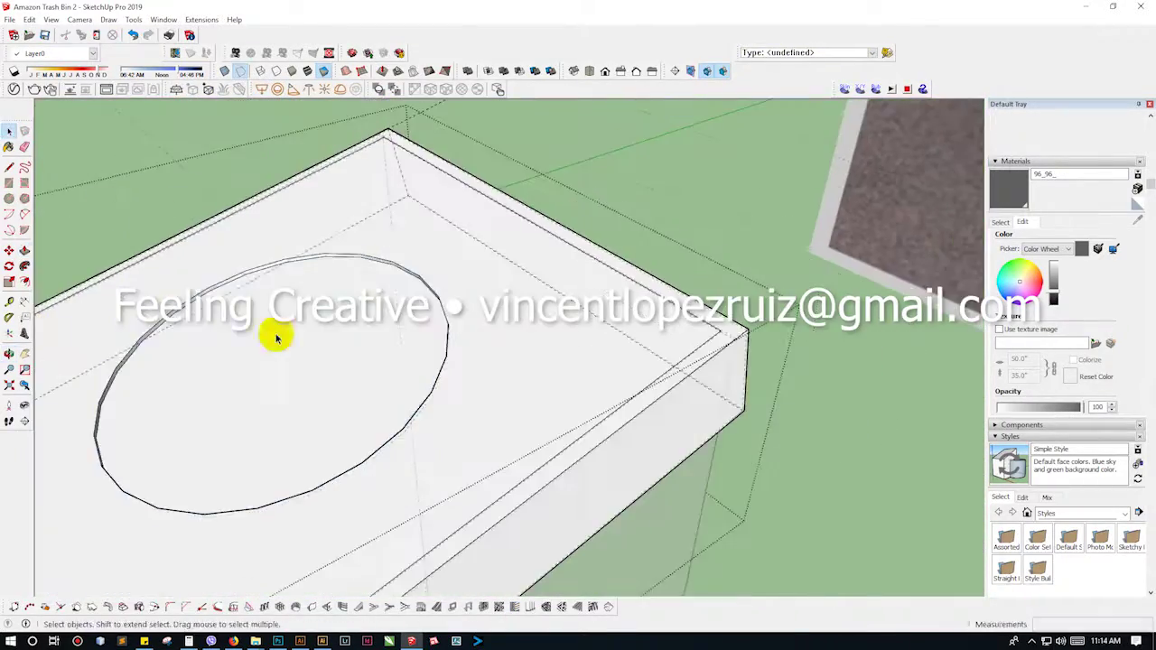
scroll(394, 420, "down", 5)
scroll(424, 370, "up", 3)
left_click(1001, 221)
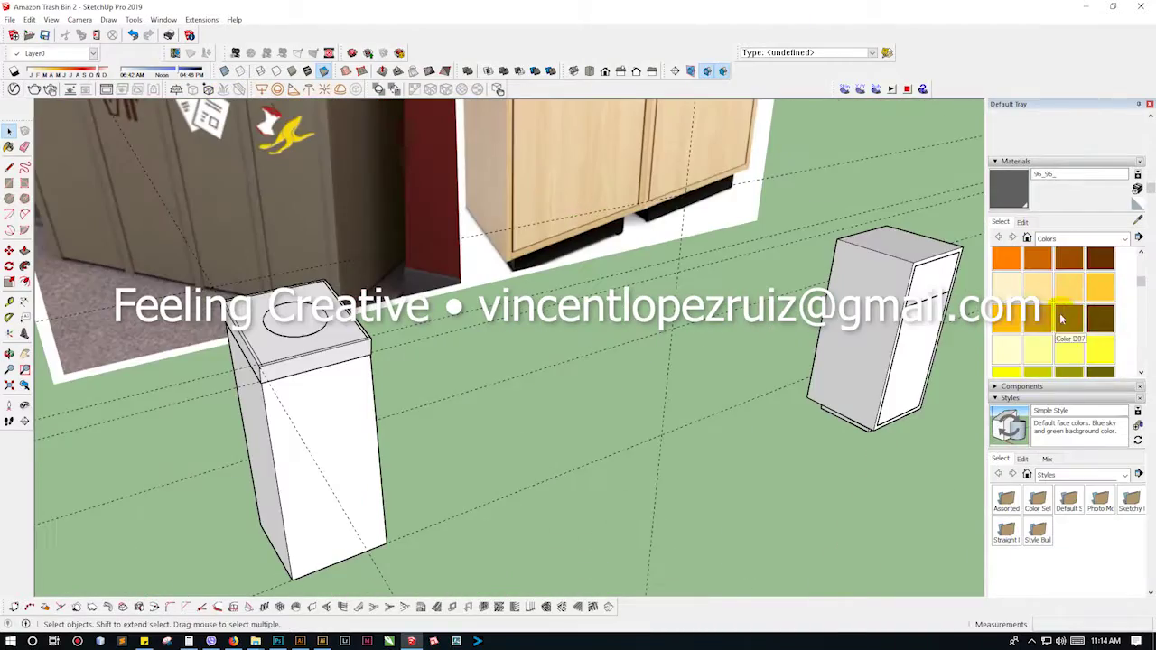
middle_click_drag(362, 271, 336, 331)
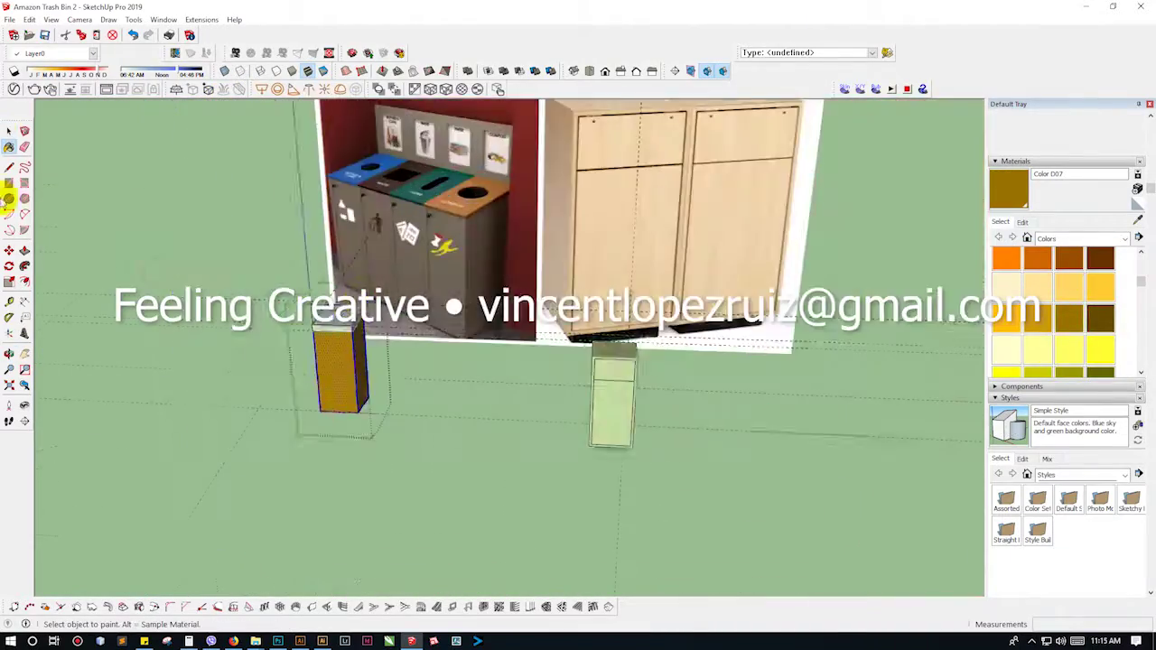
- Draw a circle on the lid and push it down -0.2" to form the round hole
left_click(441, 85)
middle_click_drag(469, 178, 586, 162)
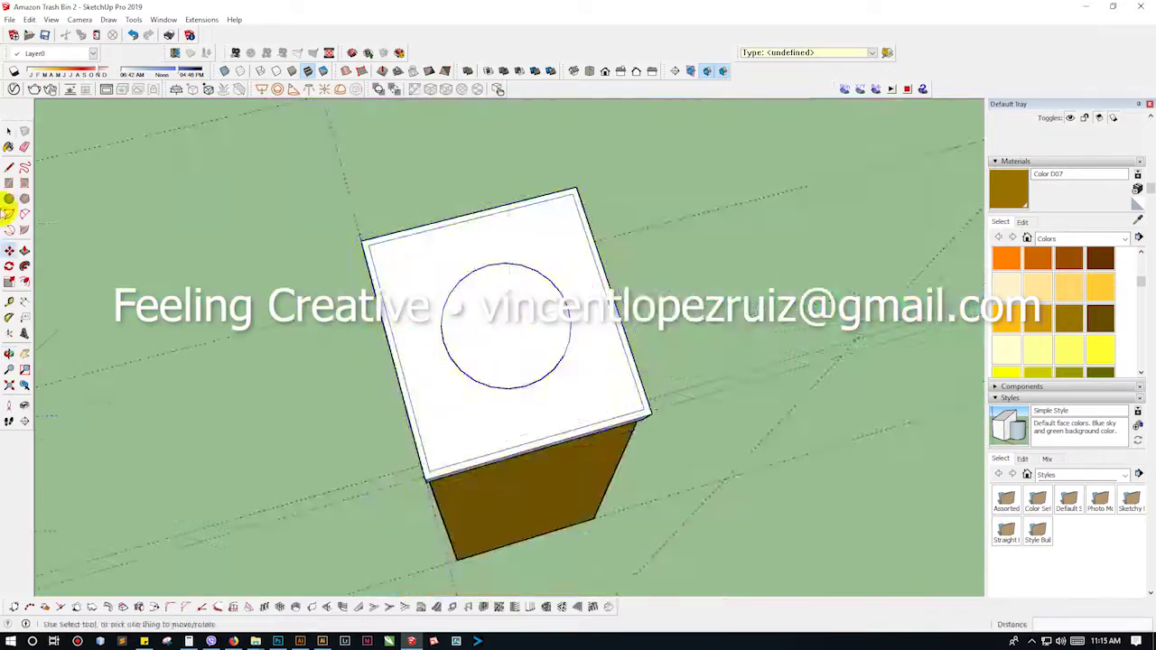
left_click(238, 258)
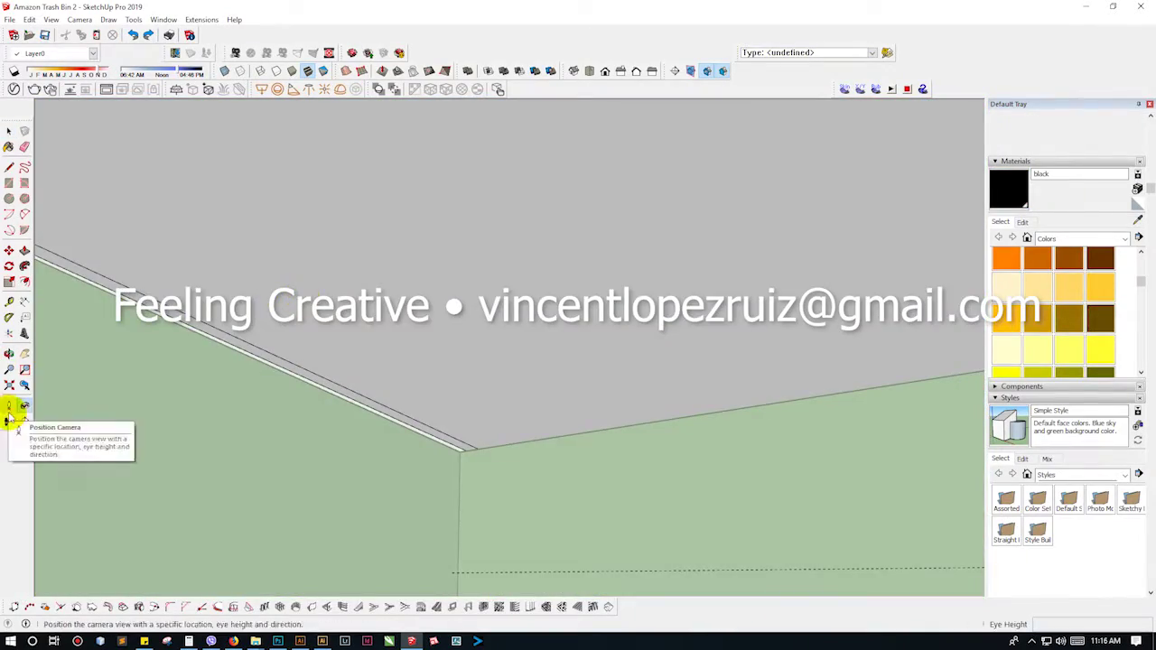
left_click(8, 386)
scroll(524, 265, "up", 5)
key("p")
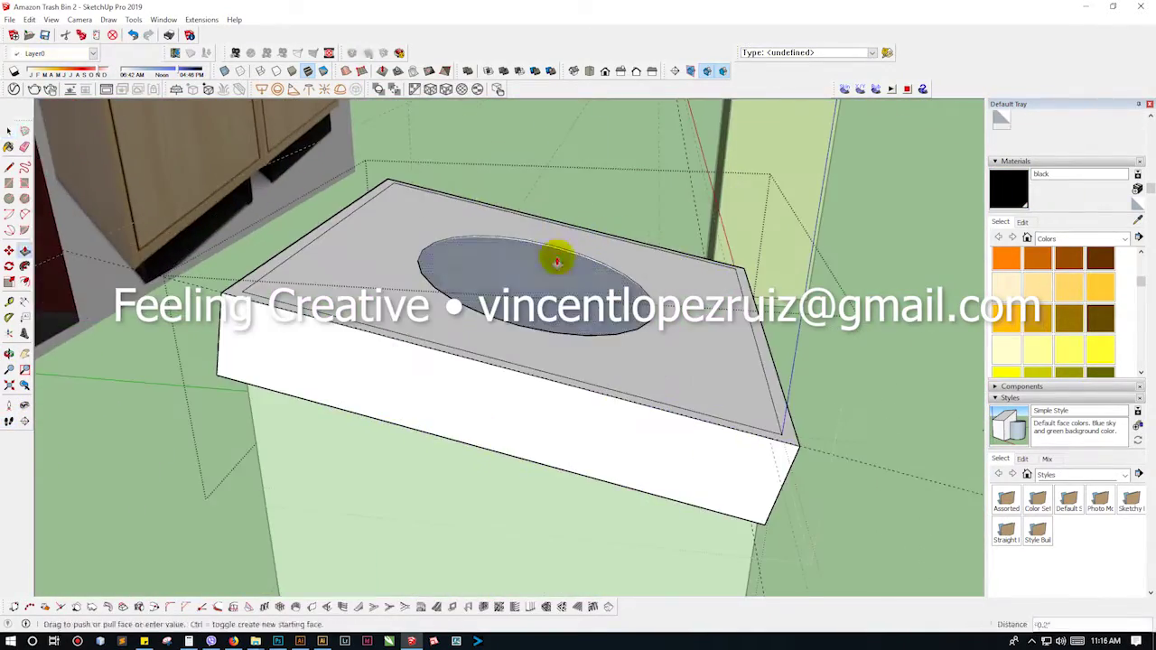
scroll(557, 261, "up", 3)
scroll(581, 306, "up", 2)
key("space")
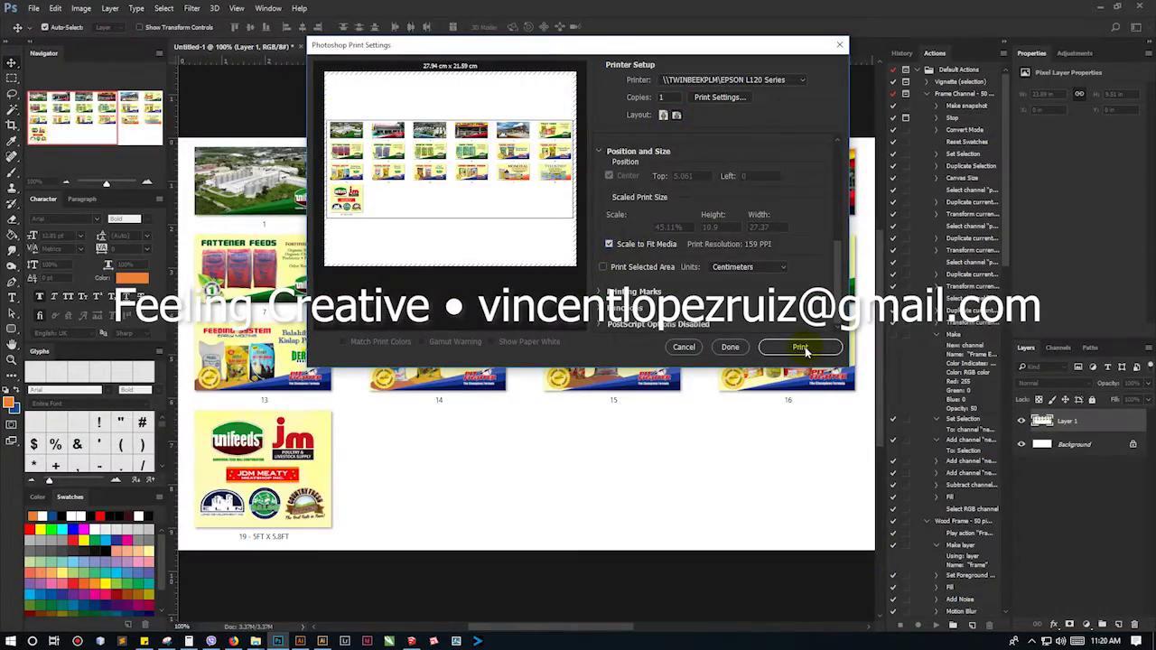
- Print the product-image sheet from Photoshop and switch back to SketchUp
left_click(801, 347)
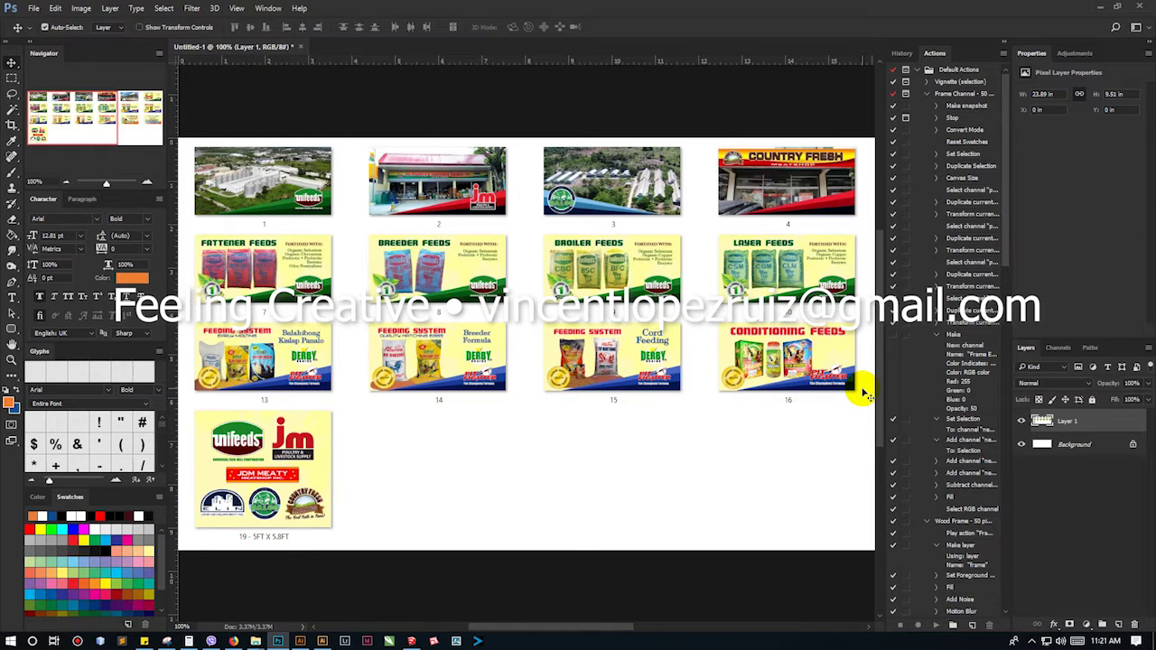
left_click(411, 640)
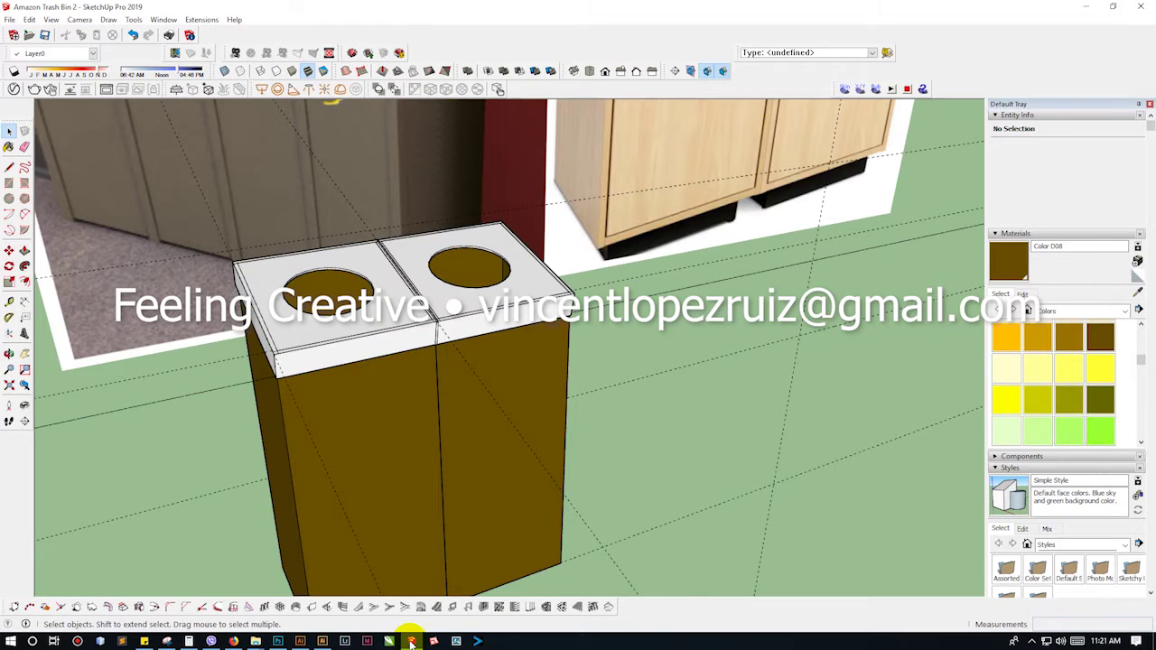
- Orbit and zoom around the twin bins to frame their fronts for labelling
scroll(405, 374, "up", 3)
scroll(421, 244, "up", 3)
middle_click_drag(421, 245, 557, 214)
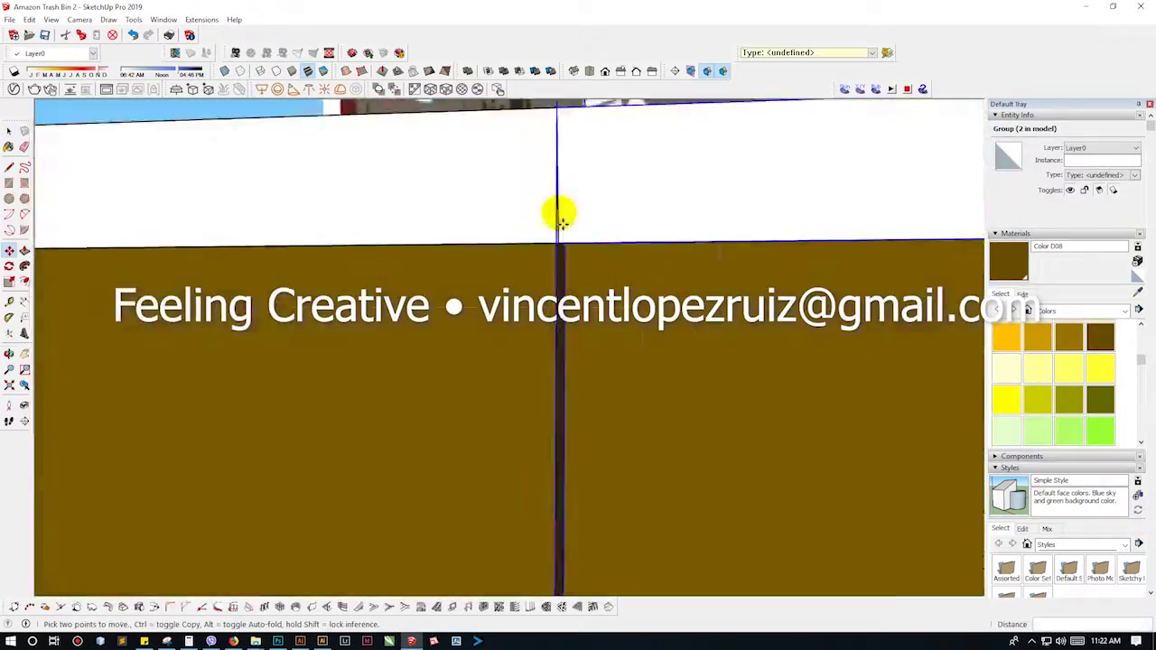
scroll(540, 506, "down", 8)
middle_click_drag(540, 506, 560, 424)
scroll(560, 407, "up", 5)
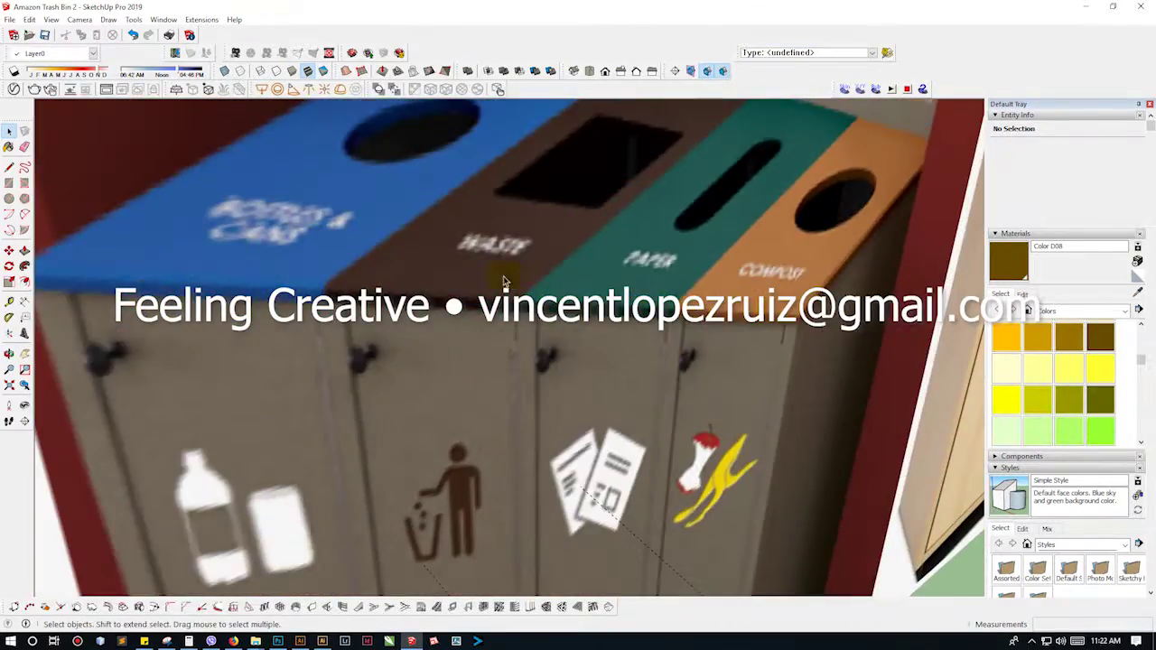
scroll(565, 395, "down", 5)
scroll(565, 395, "up", 5)
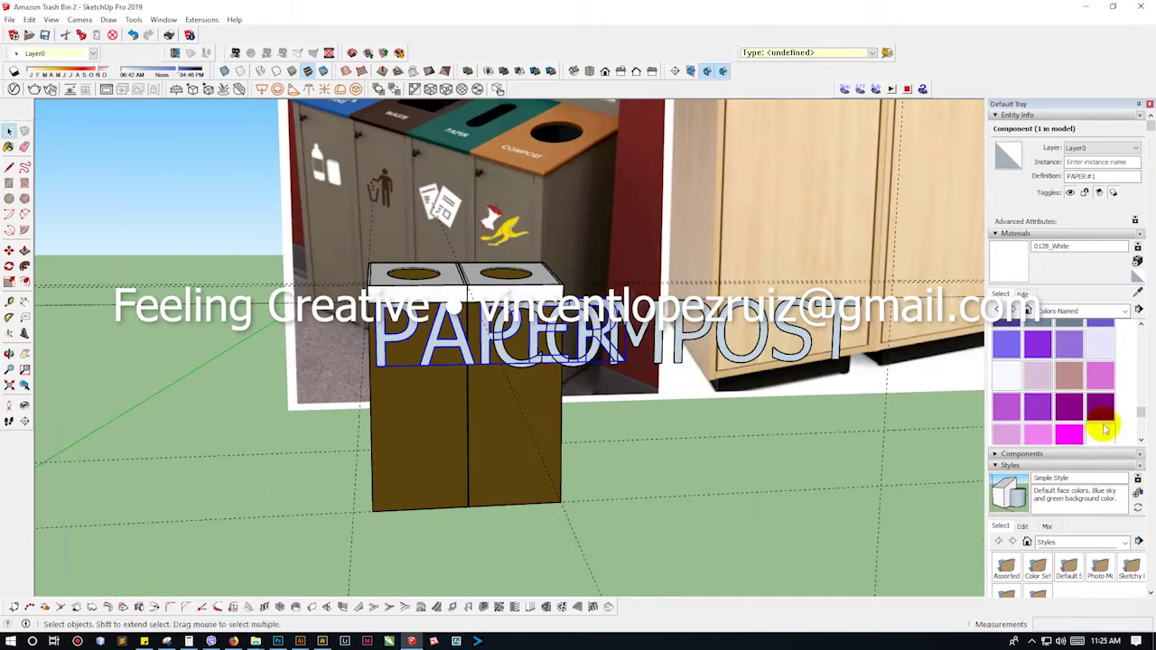
- Zoom in on the bin fronts to check the PAPER and COMPOST labels
scroll(437, 356, "up", 5)
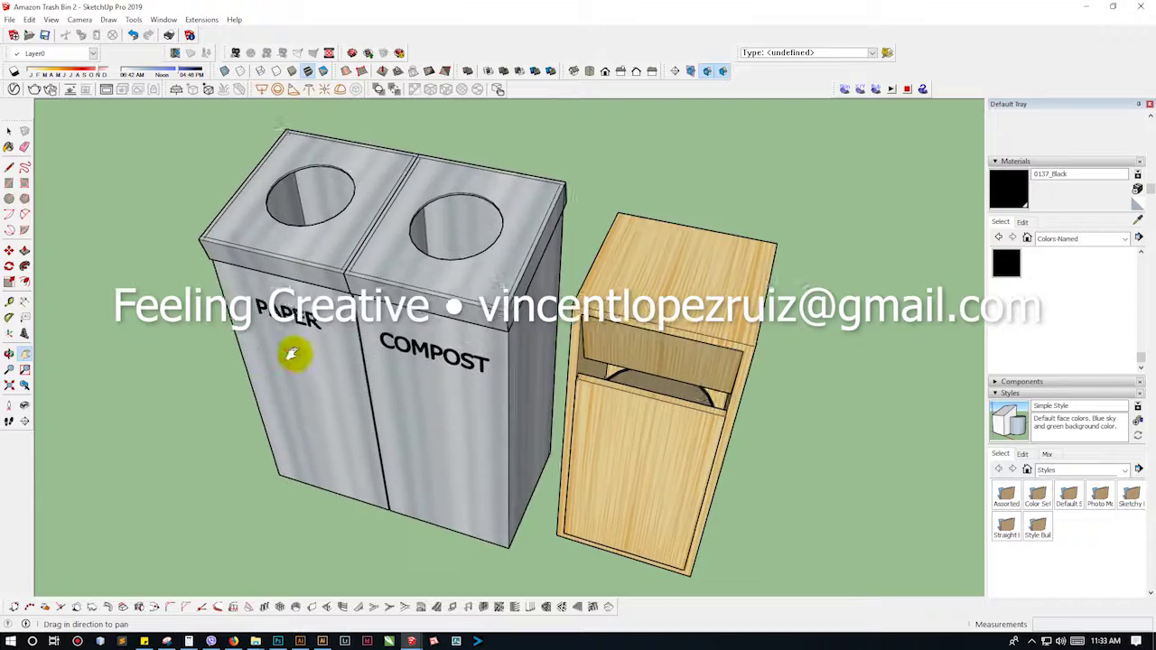
- Render the current view in V-Ray, then render the top view of the bins' round openings and open-lidded cabinet
left_click(36, 89)
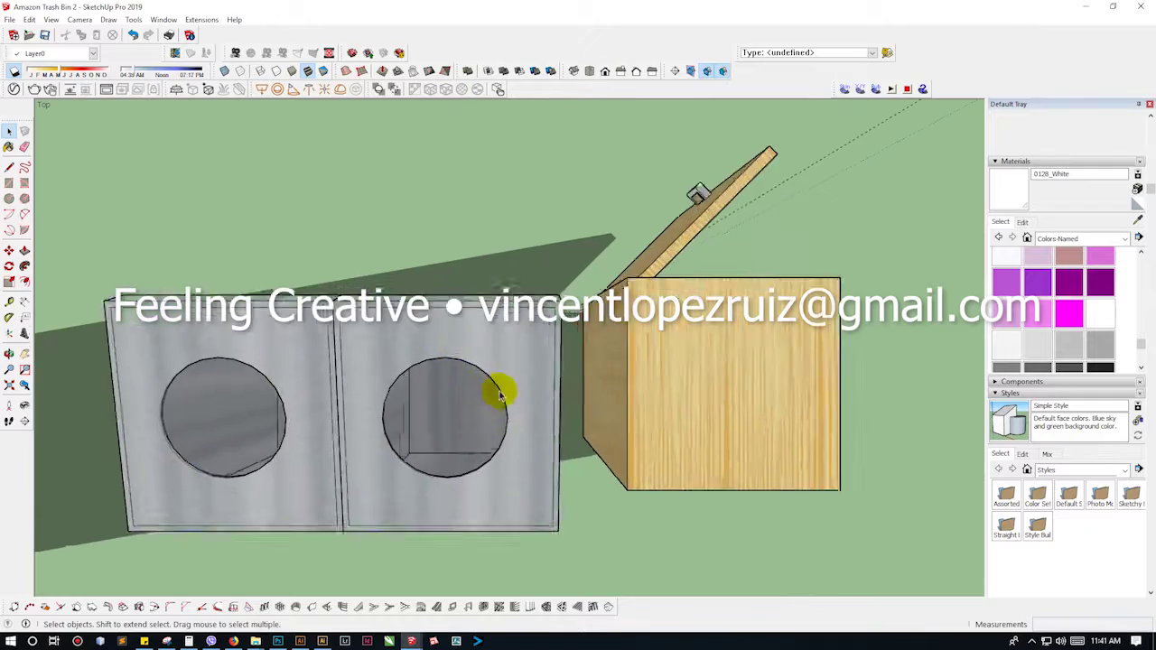
left_click(34, 90)
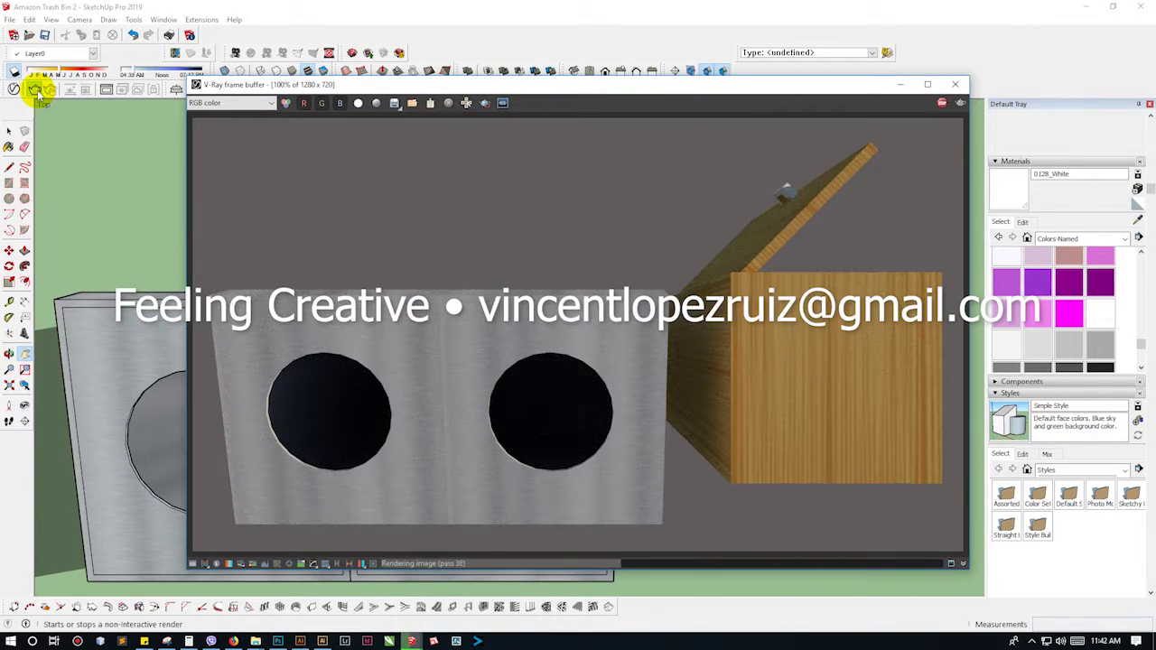